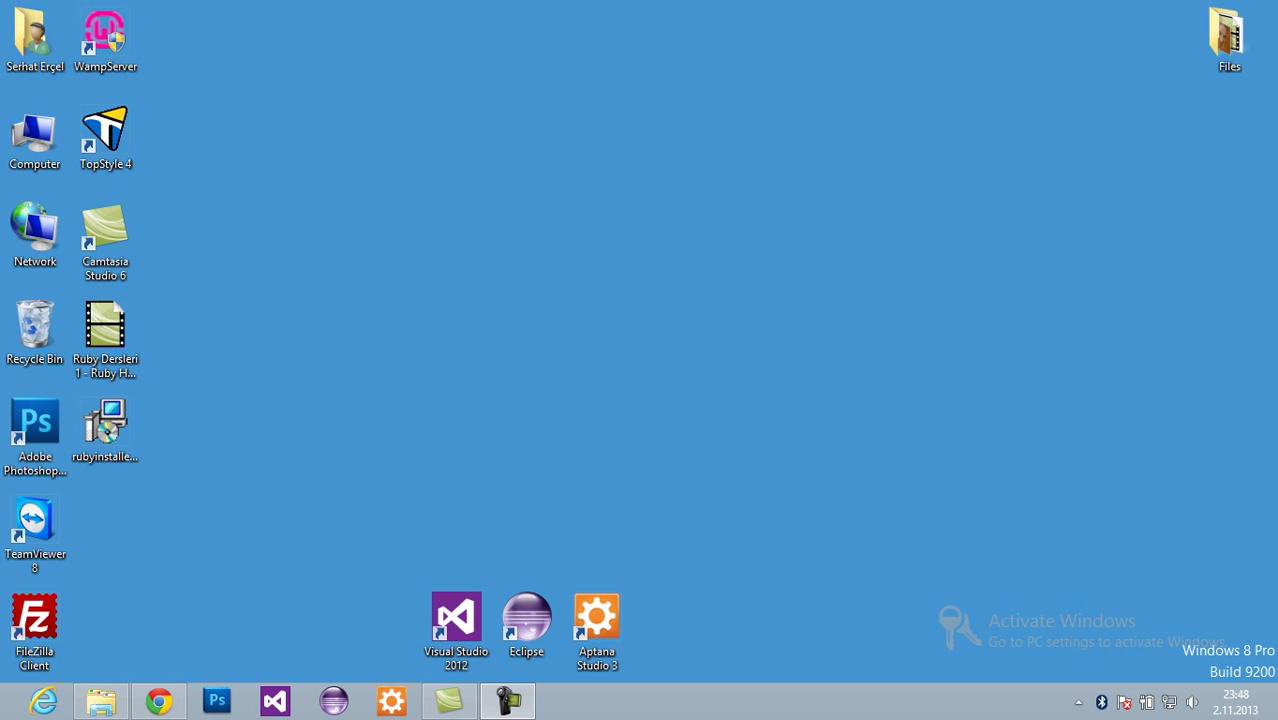
Step: Launch the Ruby 1.9.2-p136 installer from the desktop and accept its license agreement to reach the installation options
click(110, 425)
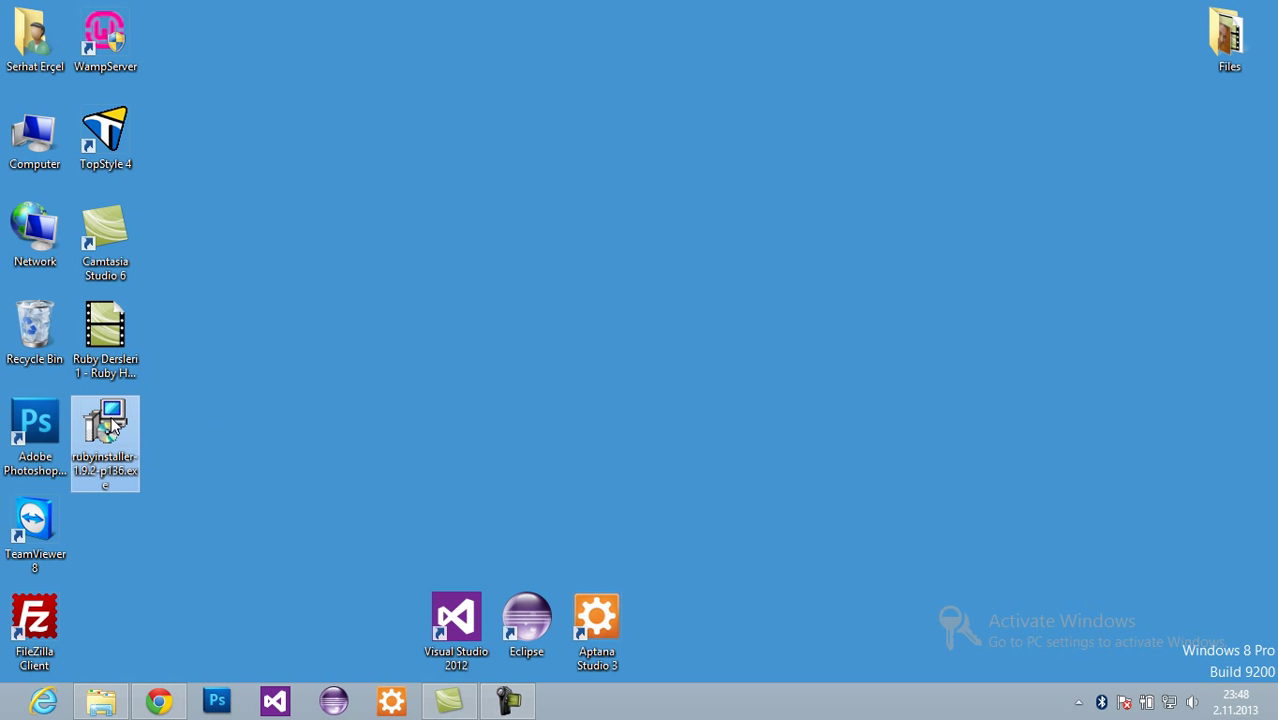
double_click(128, 439)
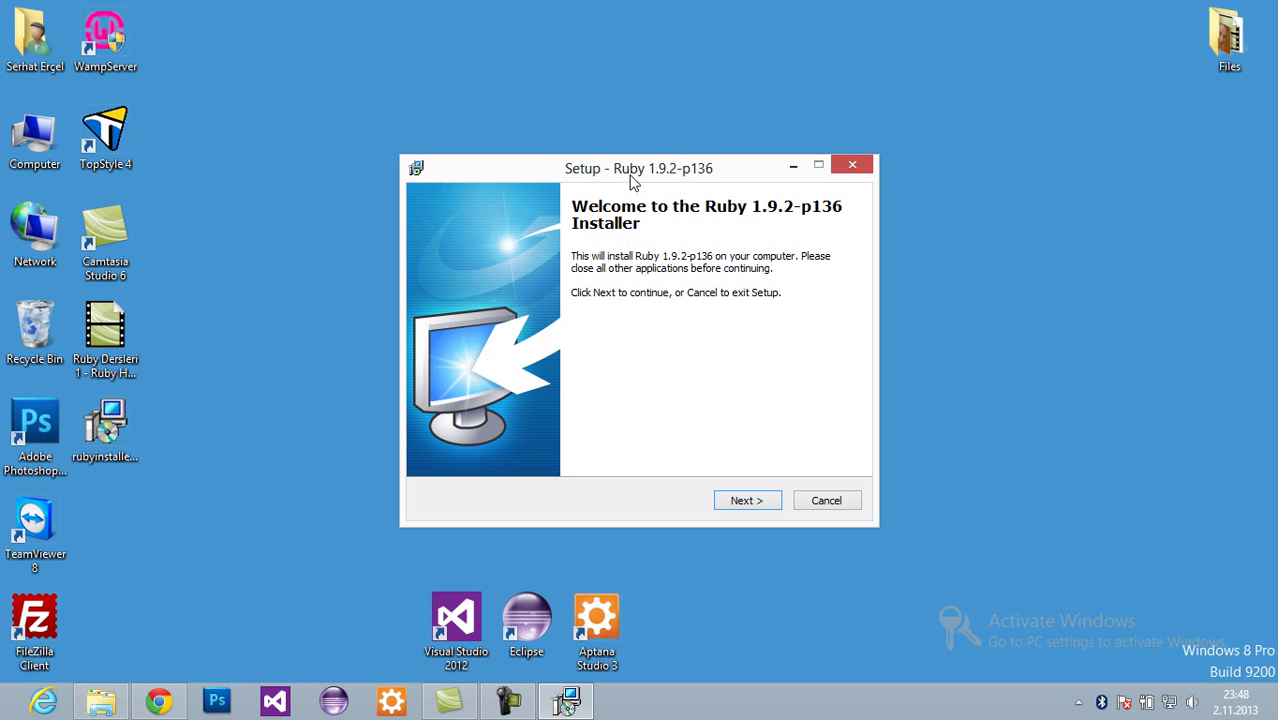
drag(632, 176, 594, 134)
click(706, 452)
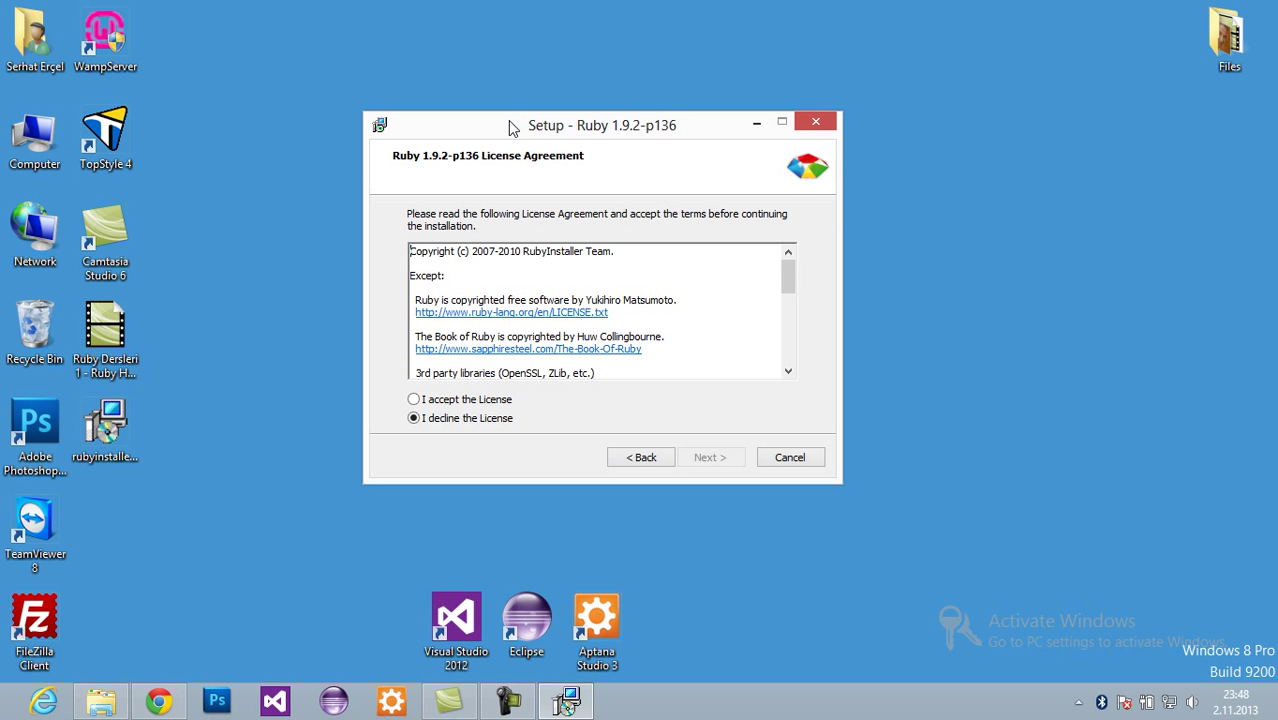
drag(513, 129, 488, 104)
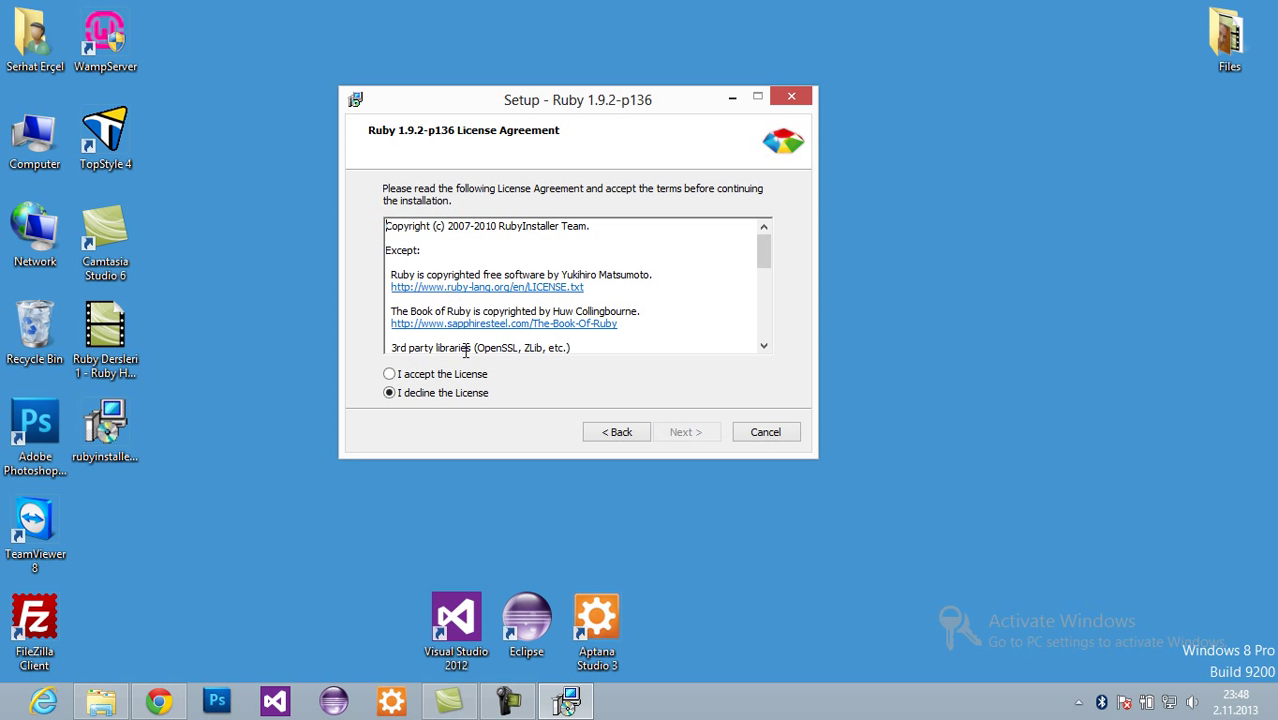
click(390, 375)
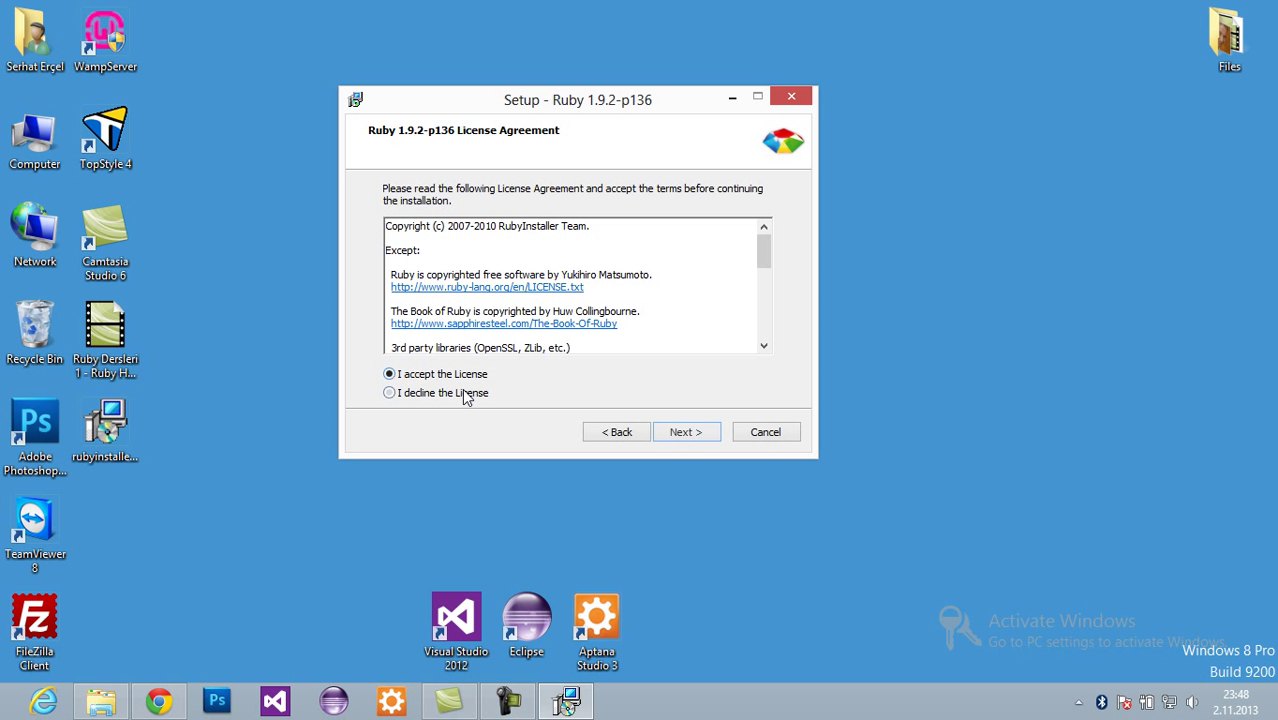
click(668, 436)
Step: Install Ruby into C:\Ruby192 with its executables added to PATH and .rb and .rbw files associated, and finish the setup
click(451, 255)
drag(465, 255, 375, 255)
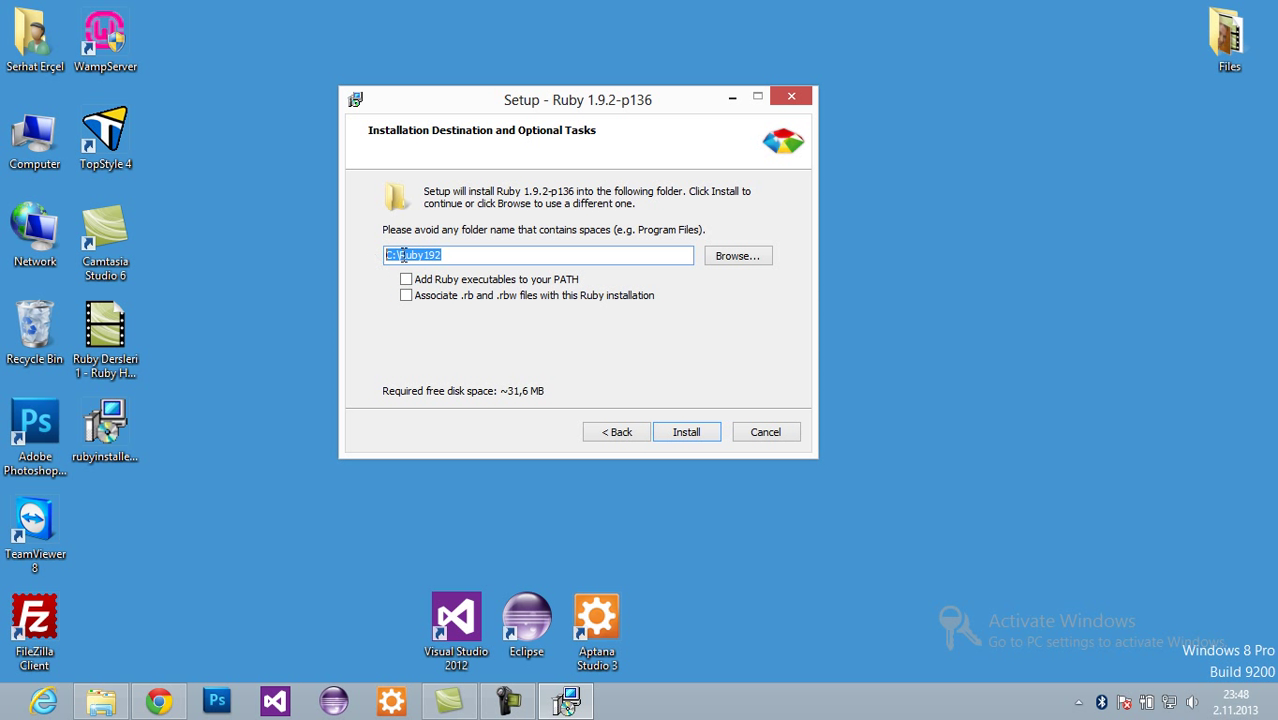
click(455, 255)
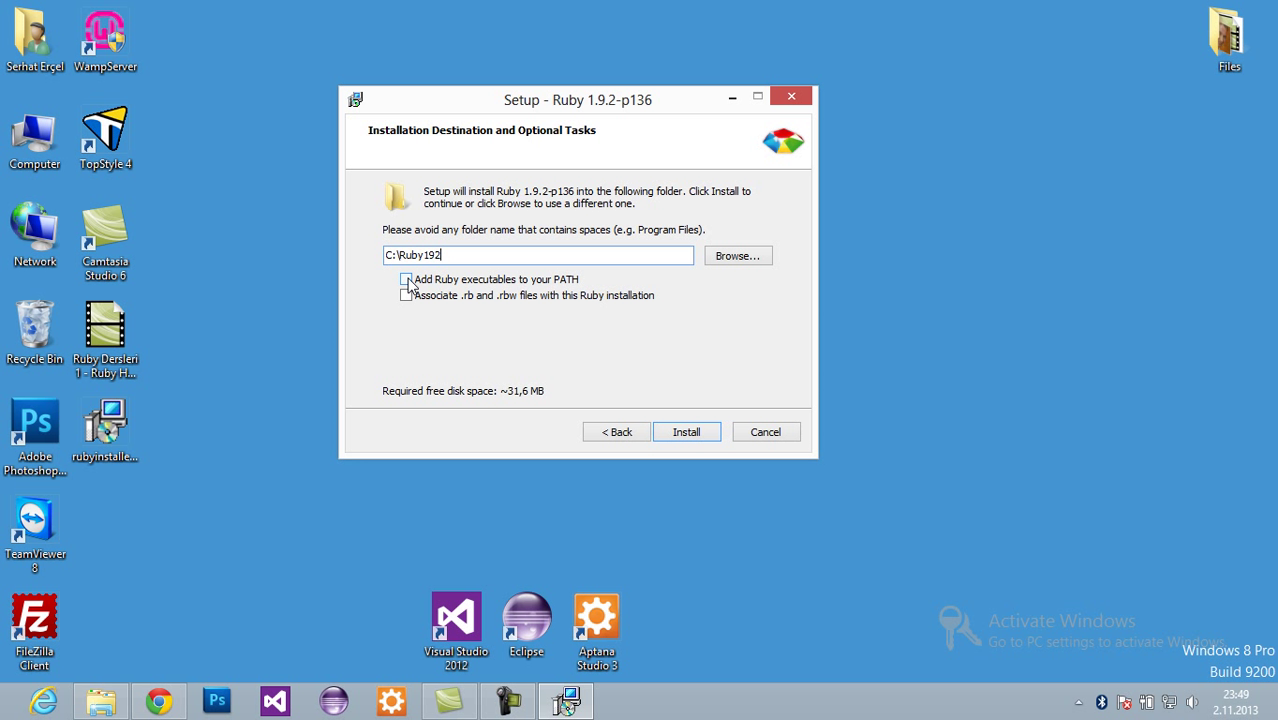
drag(482, 110, 490, 85)
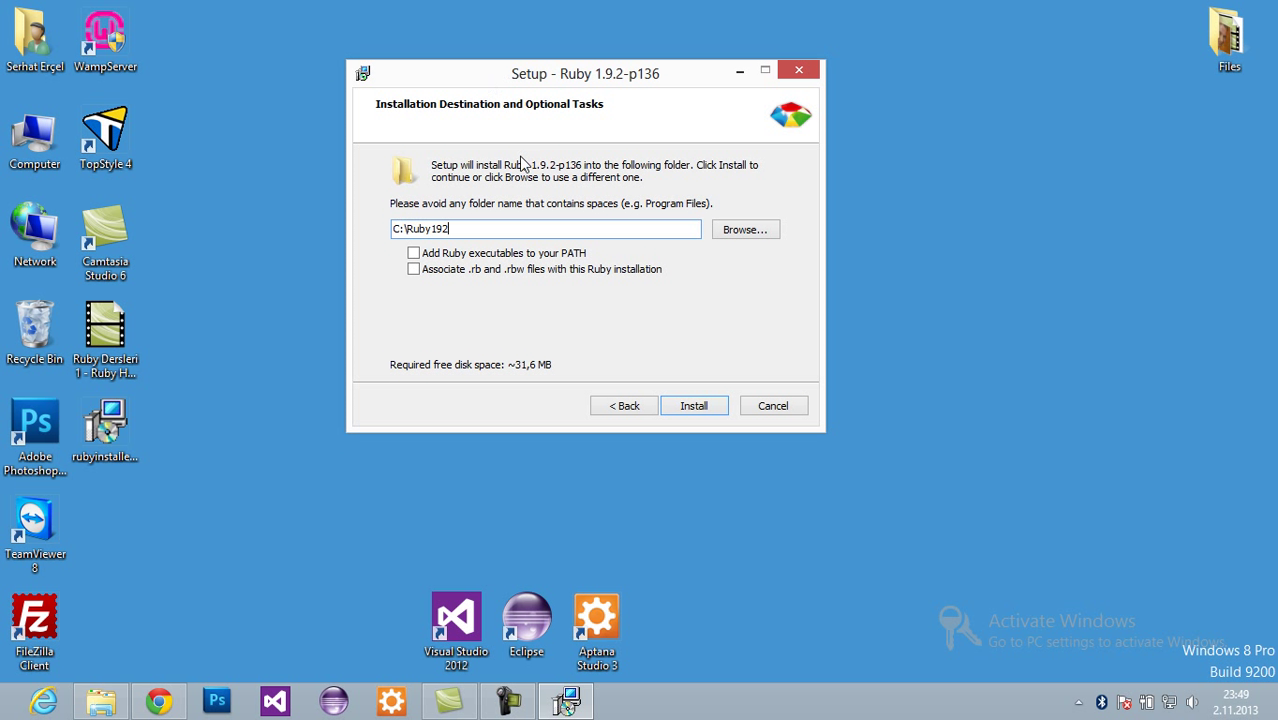
drag(459, 229, 370, 225)
click(459, 229)
drag(494, 75, 463, 78)
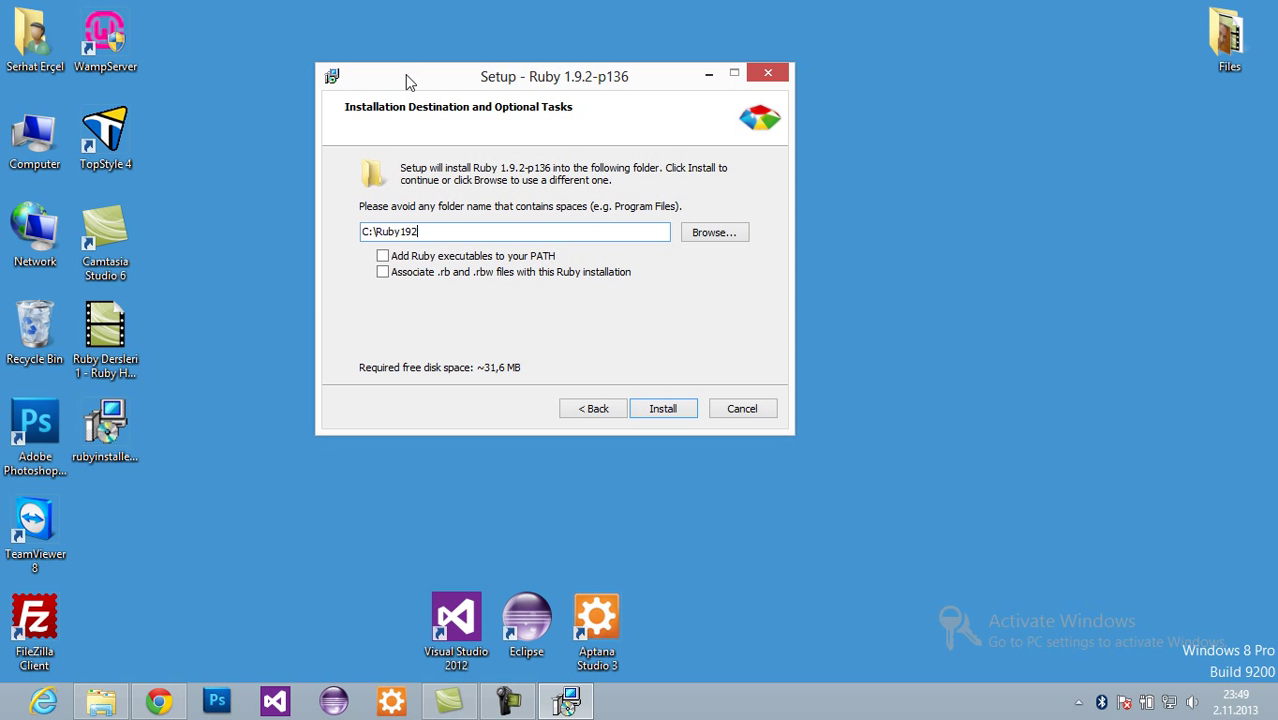
click(382, 257)
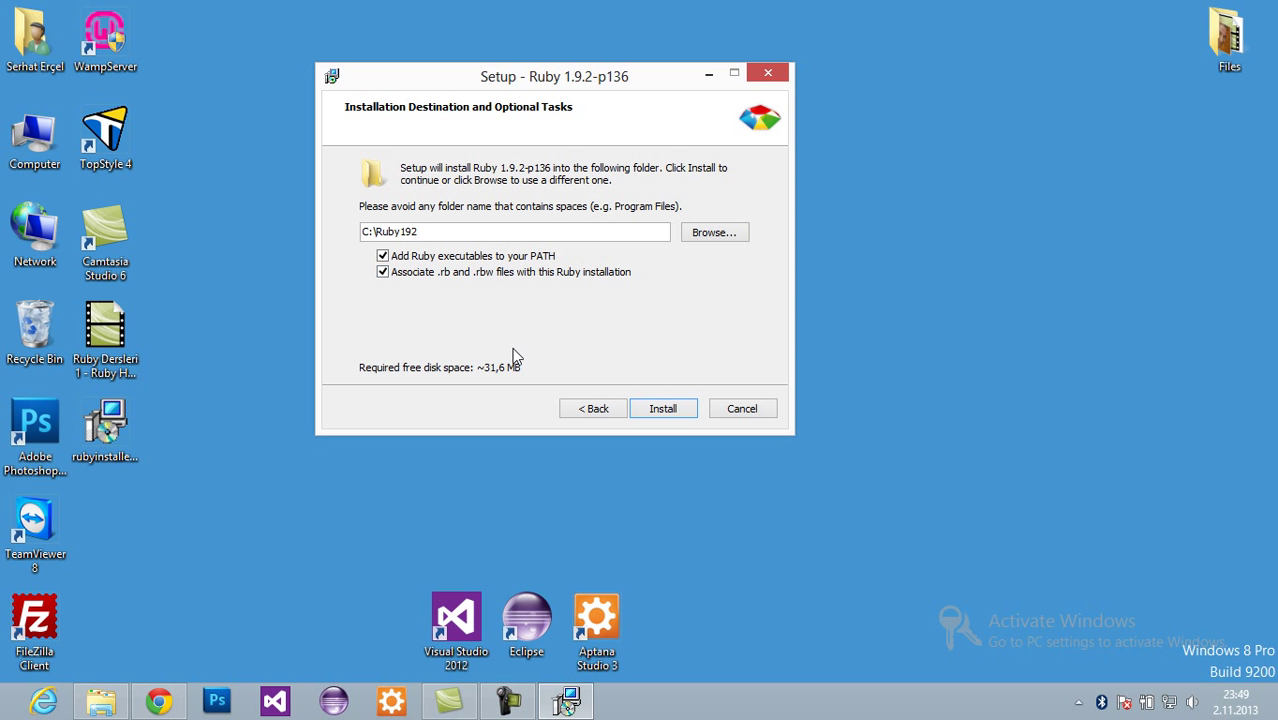
click(652, 412)
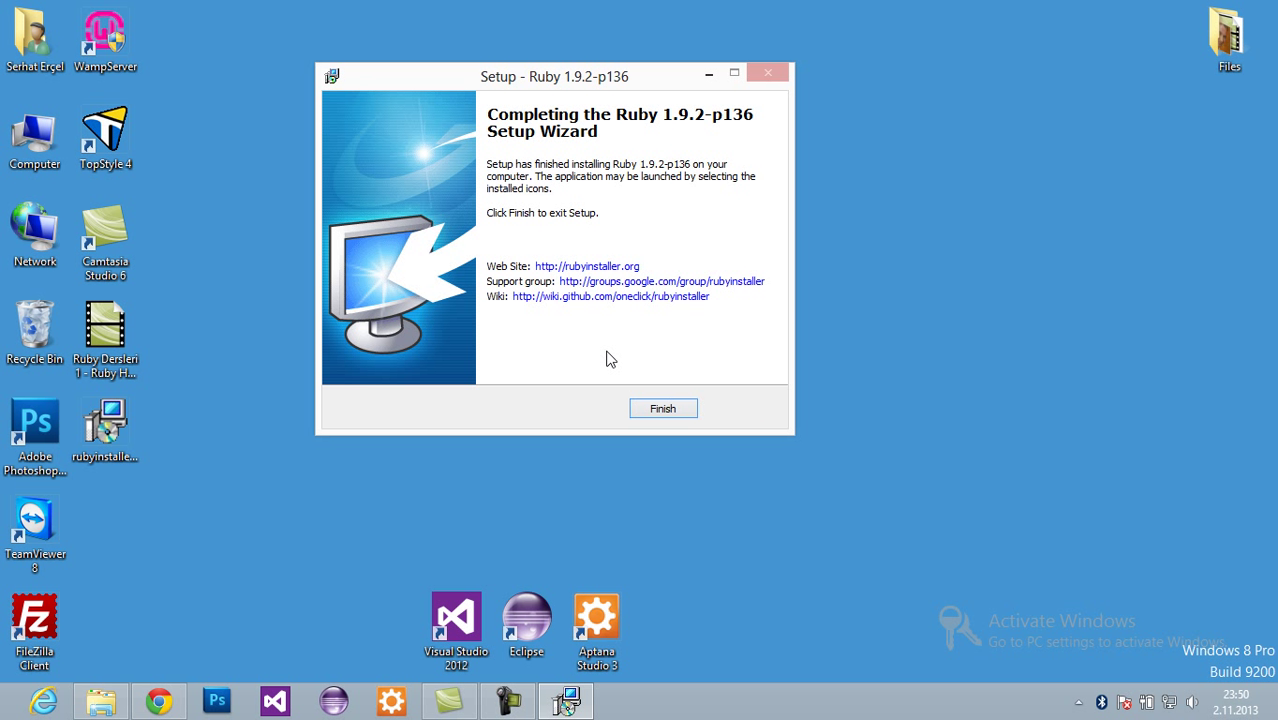
click(663, 408)
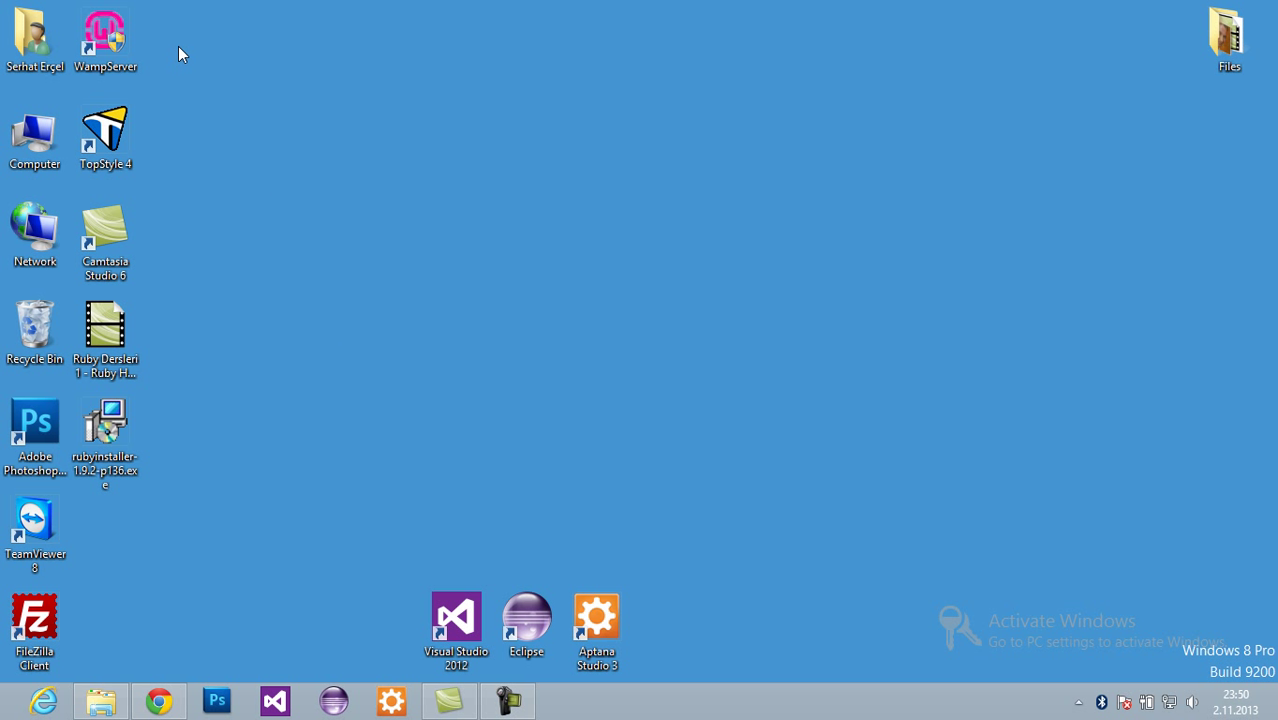
Step: Open the computer's environment variables through the advanced system settings
drag(177, 37, 205, 224)
right_click(55, 162)
click(132, 354)
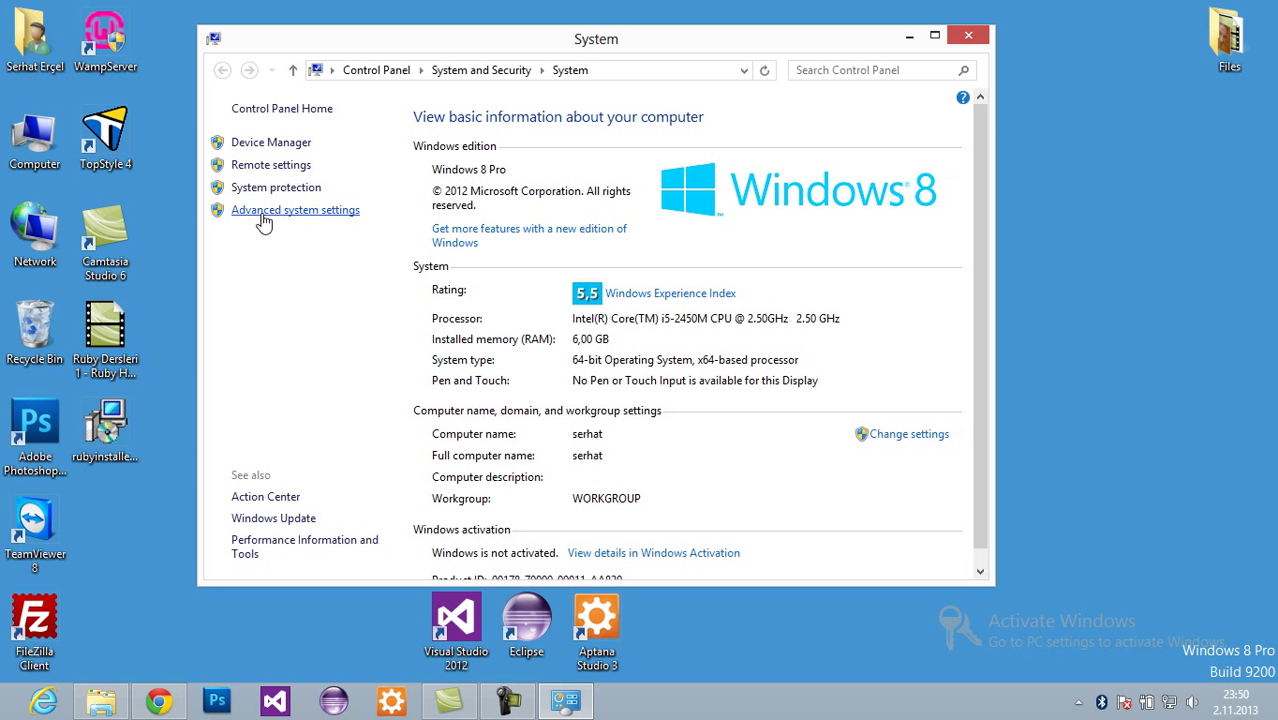
click(265, 212)
drag(241, 73, 507, 74)
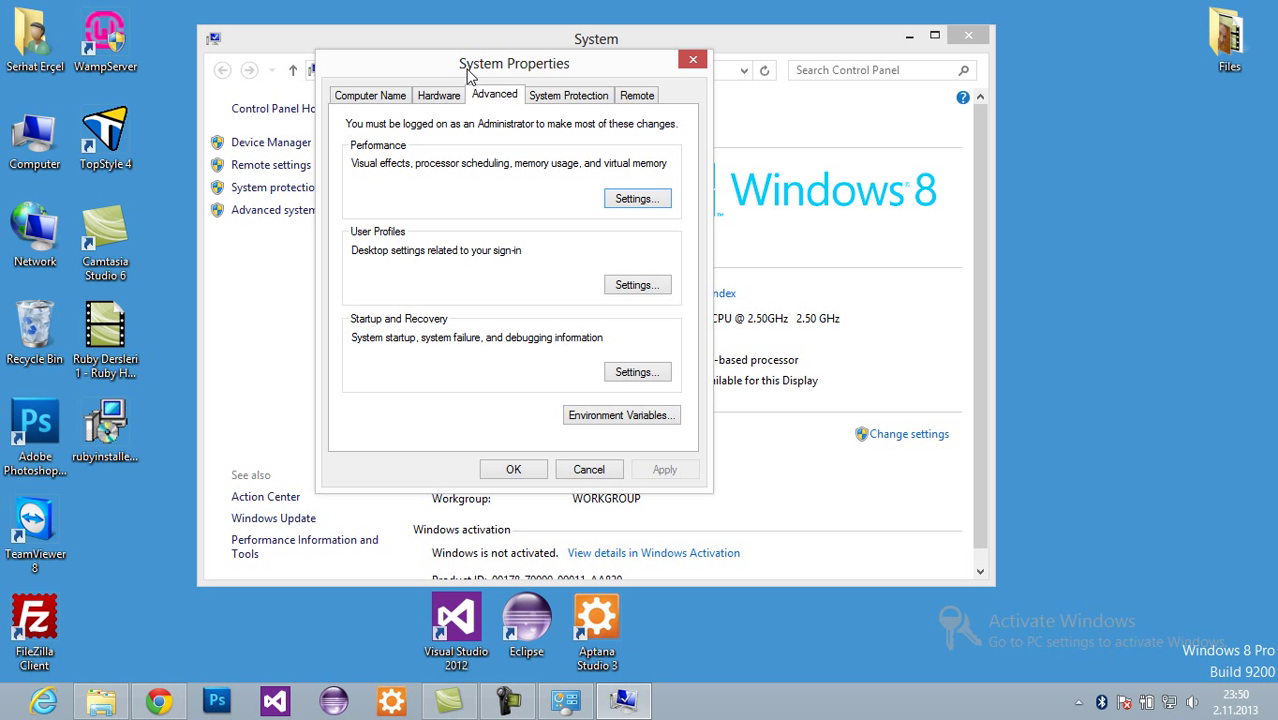
drag(419, 68, 484, 73)
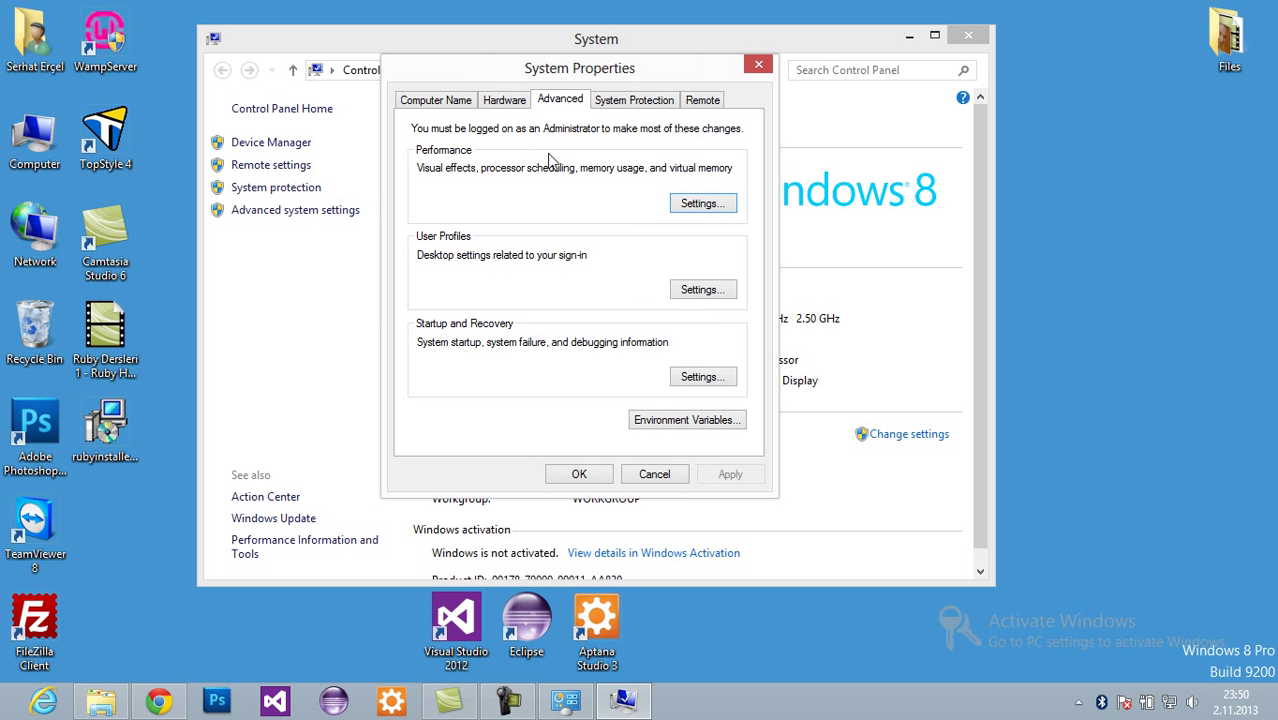
click(681, 419)
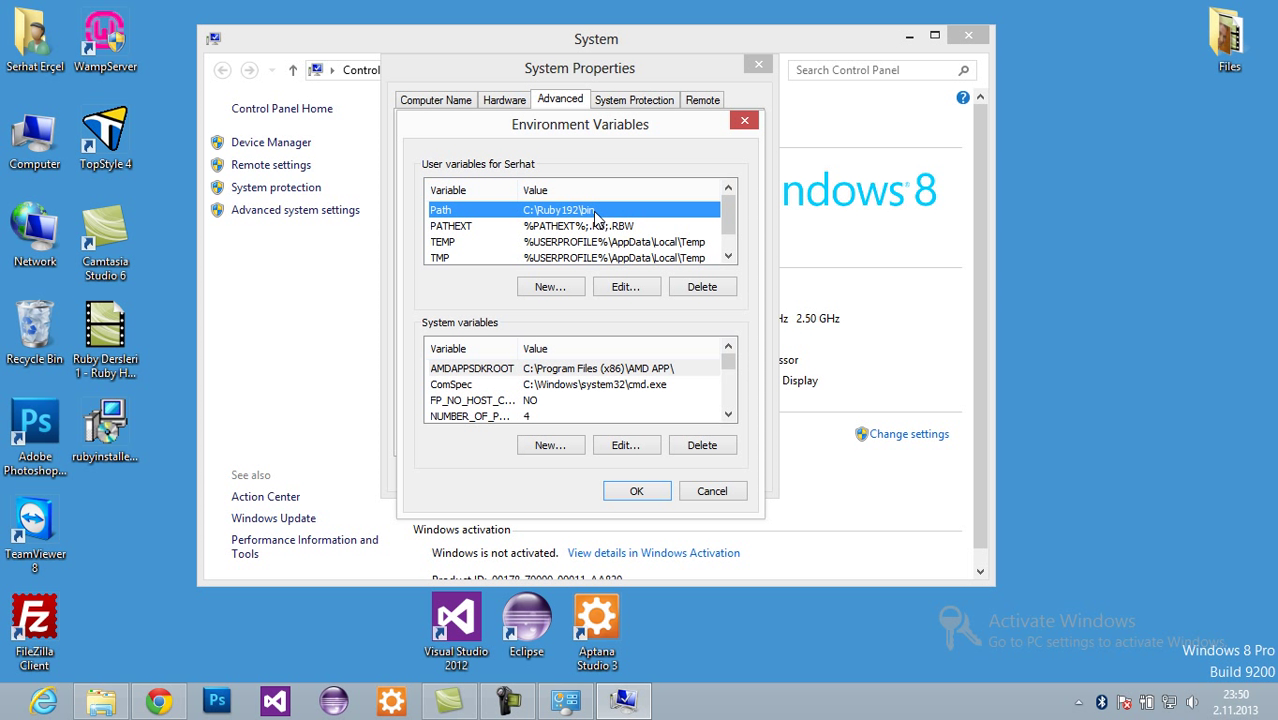
click(580, 72)
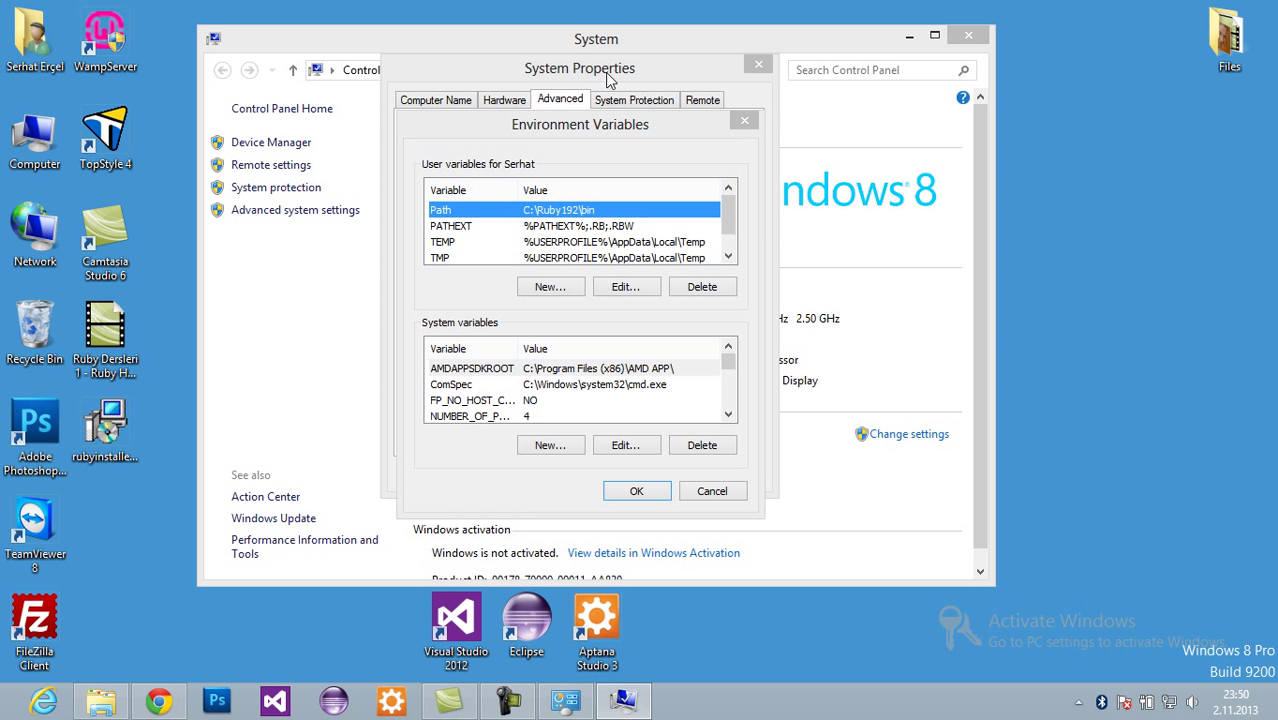
drag(551, 127, 547, 92)
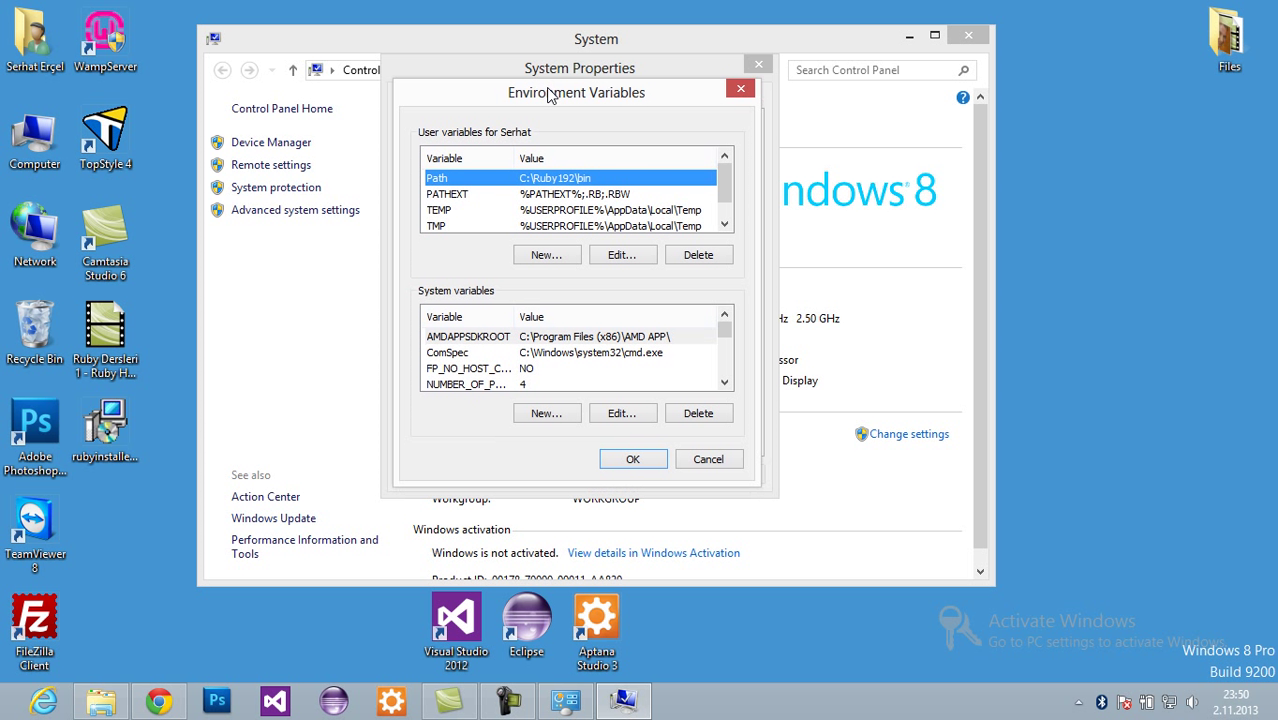
Step: Check the value of the user variable Path without changing it, and close all the system settings windows
double_click(598, 178)
click(610, 211)
double_click(615, 211)
click(632, 211)
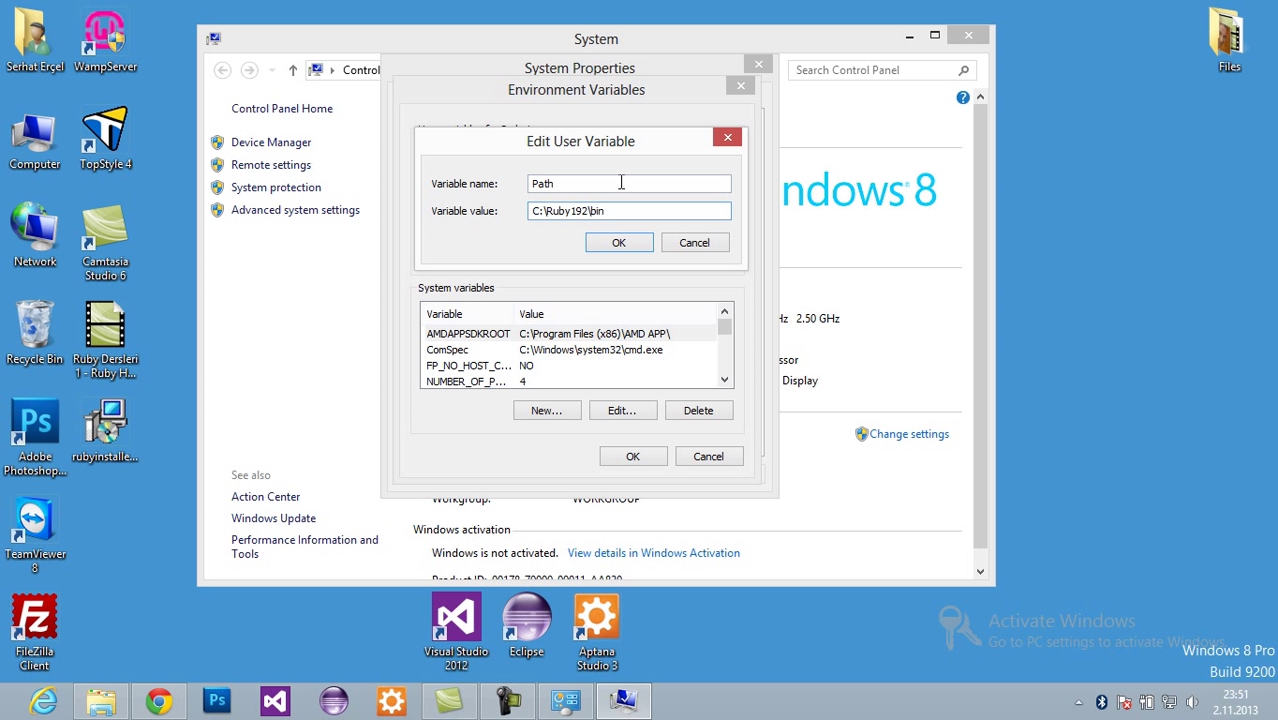
click(688, 243)
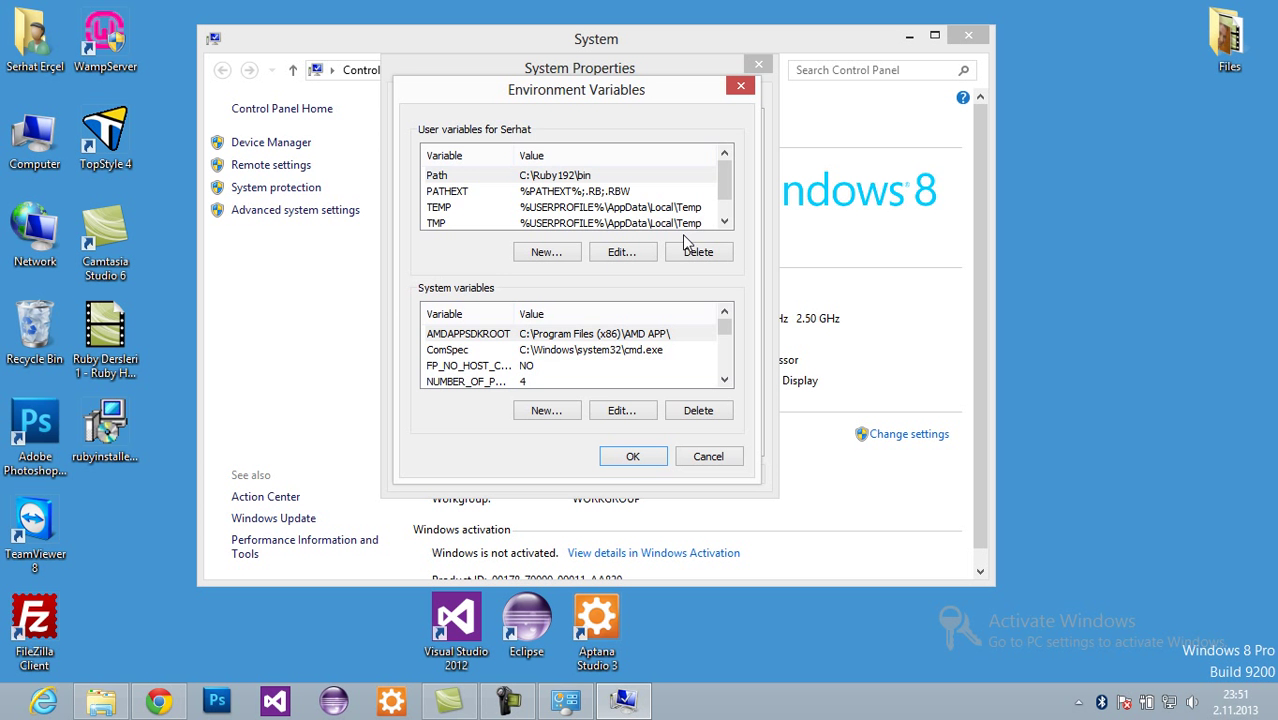
click(708, 456)
click(760, 66)
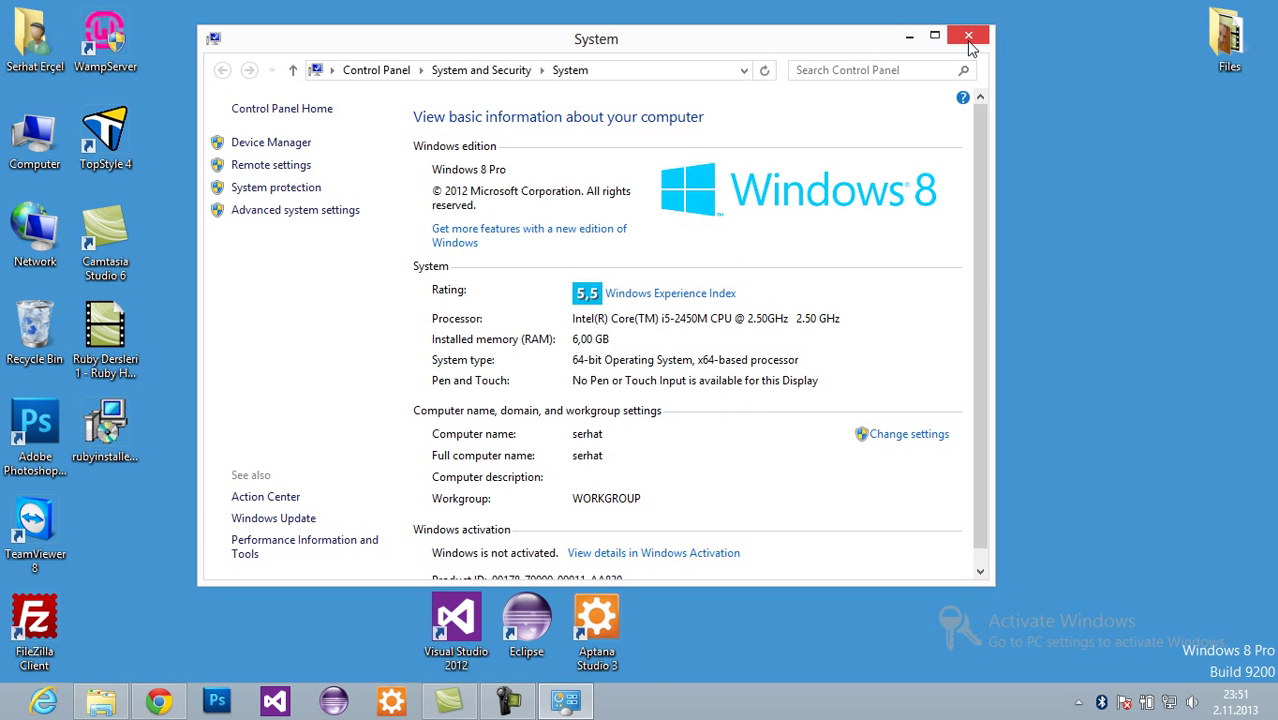
click(968, 37)
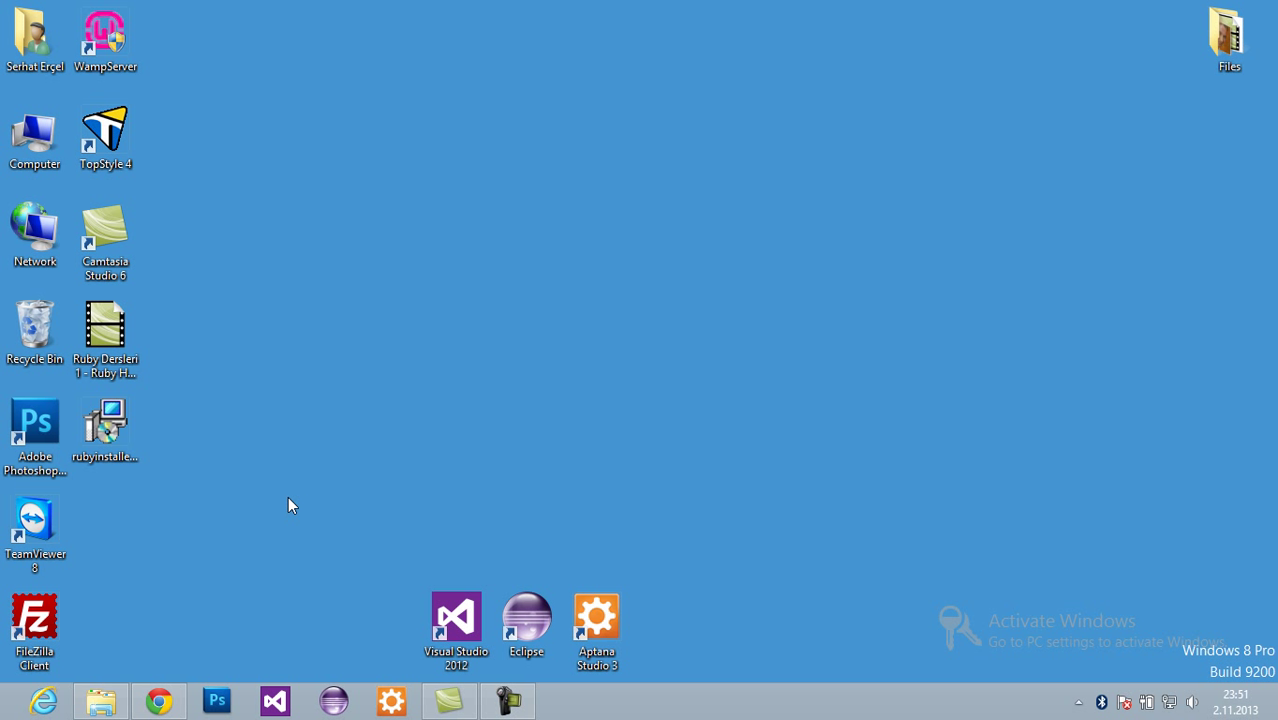
Step: Create a new text document on the desktop and name it merhabadunya.rb, replacing the .txt extension
right_click(233, 420)
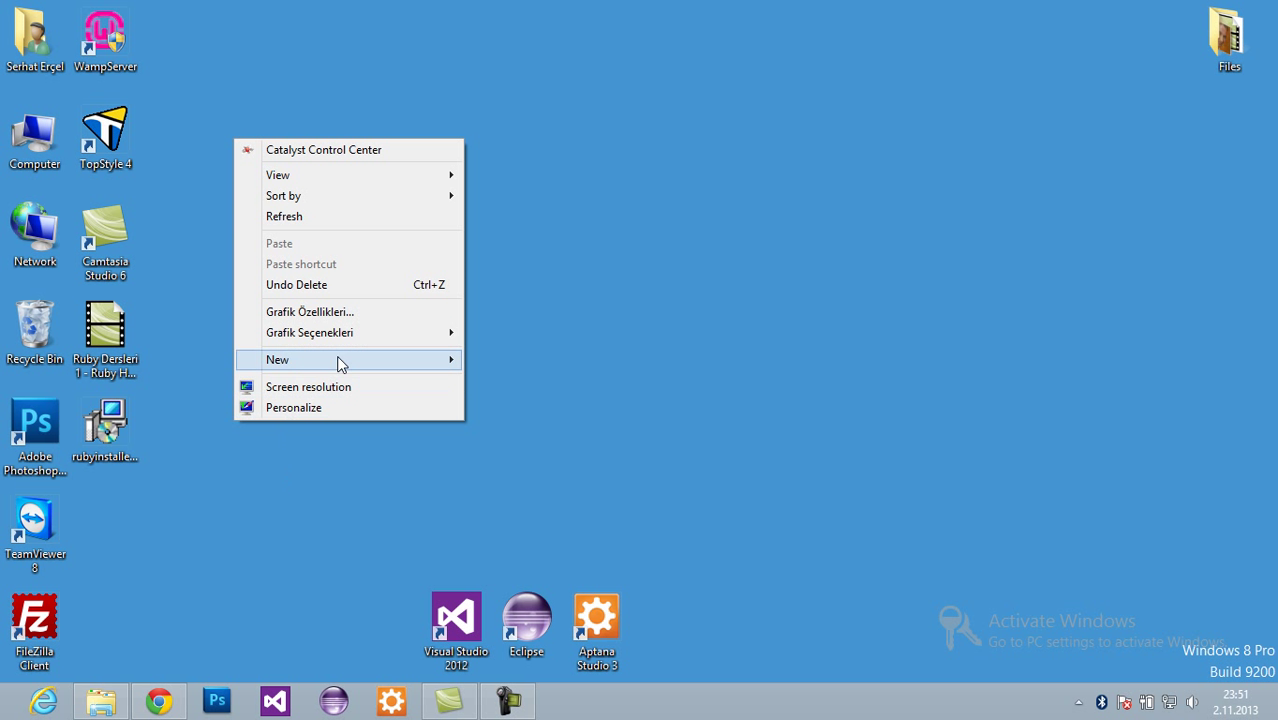
mouse_move(346, 363)
click(490, 509)
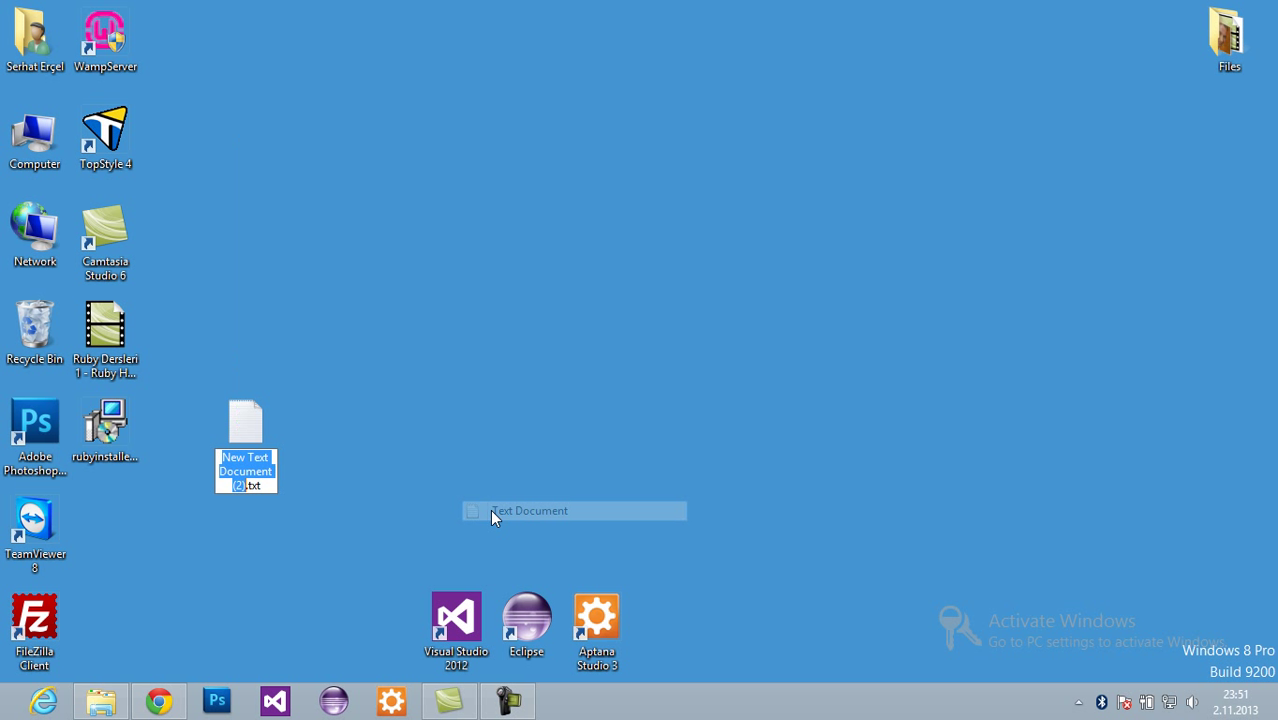
click(264, 486)
drag(265, 486, 177, 444)
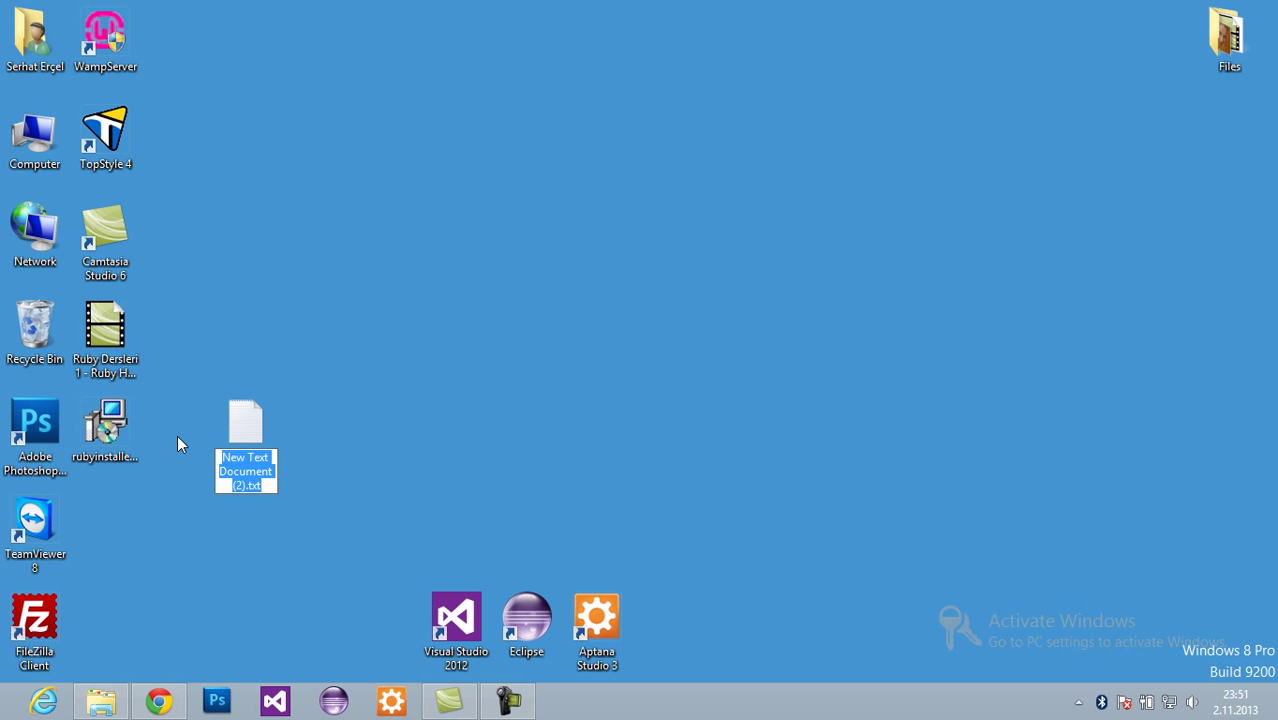
text(merhaba)
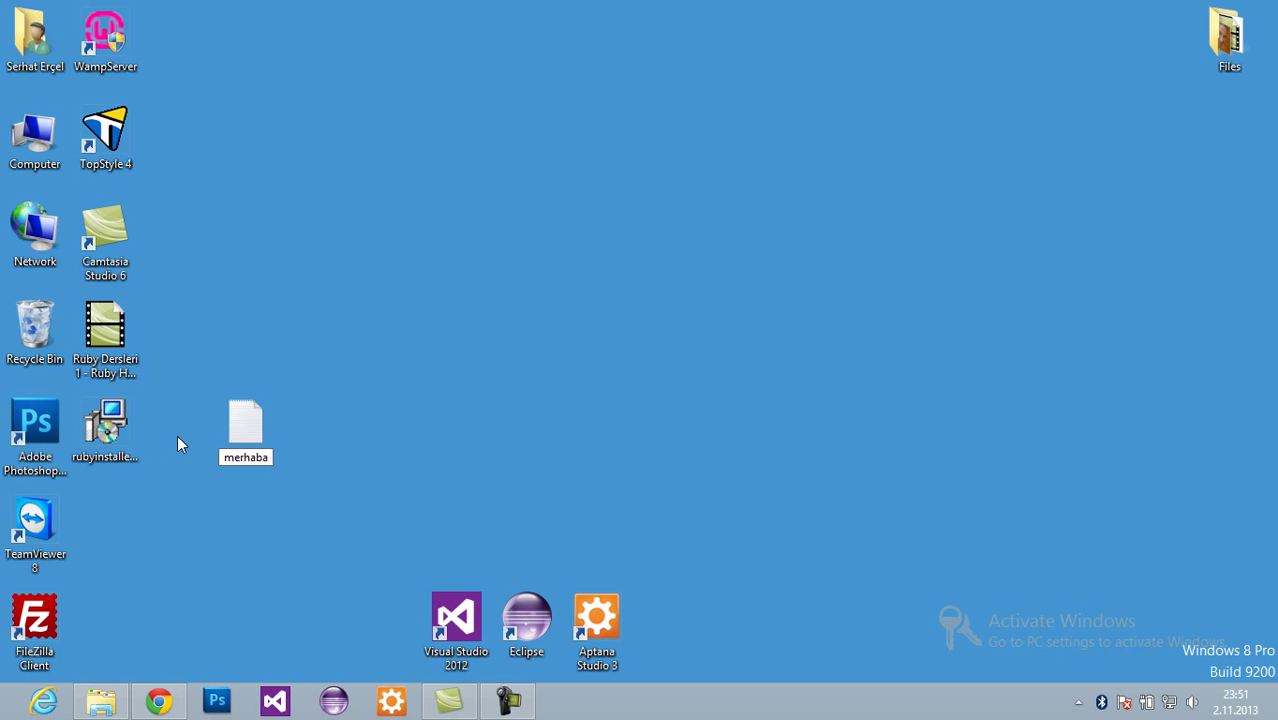
text(dunya.rb)
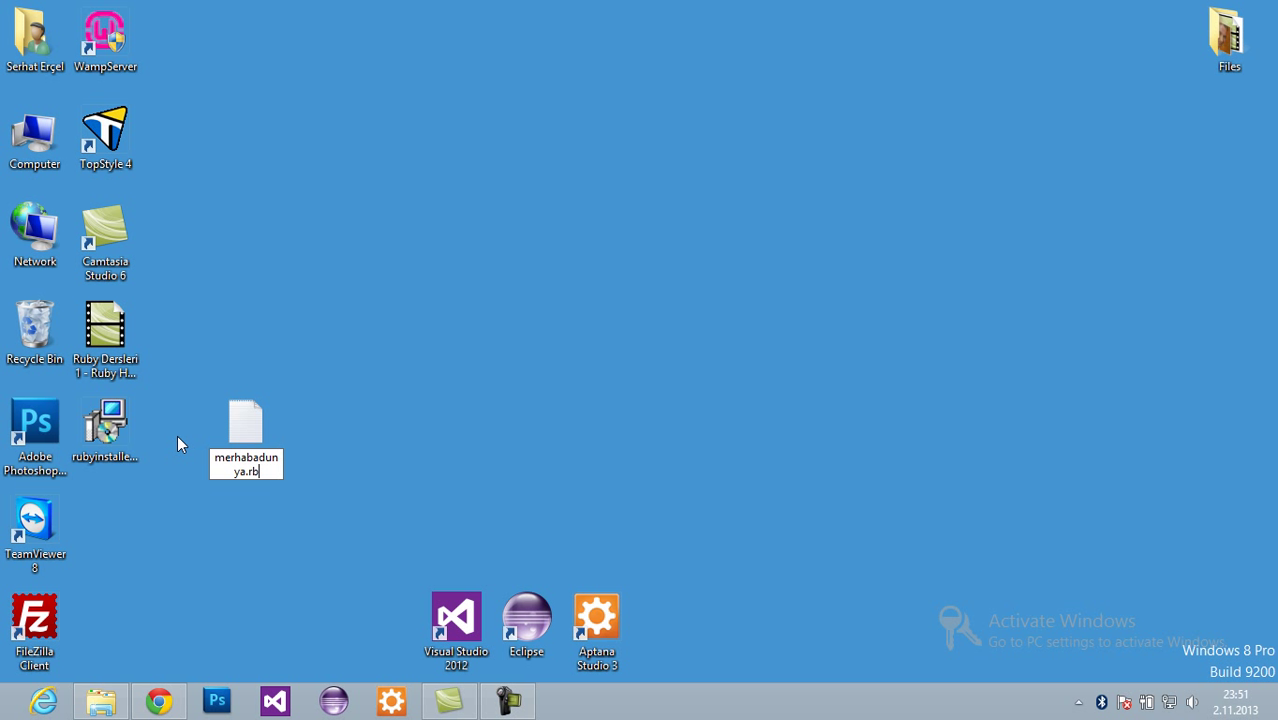
key(Return)
key(Return)
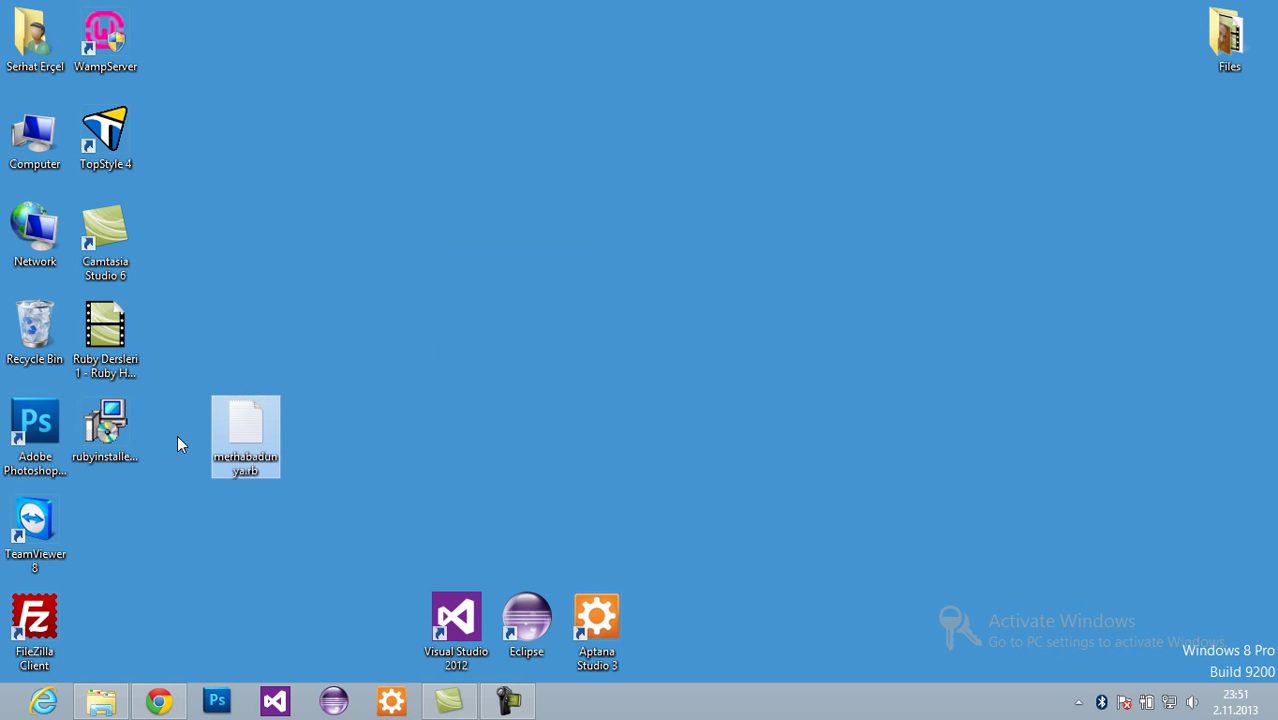
click(351, 384)
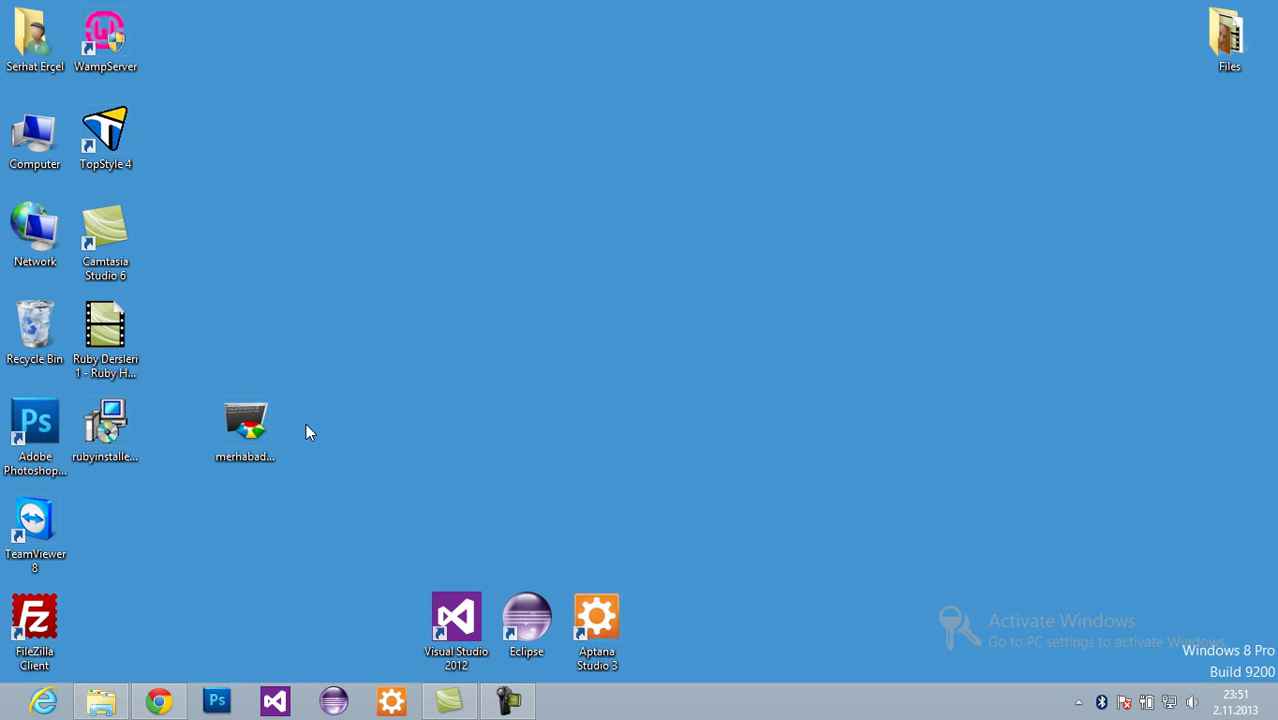
Step: Open merhabadunya.rb for editing in Notepad++ and write the line puts "Hello World"
click(242, 430)
right_click(255, 437)
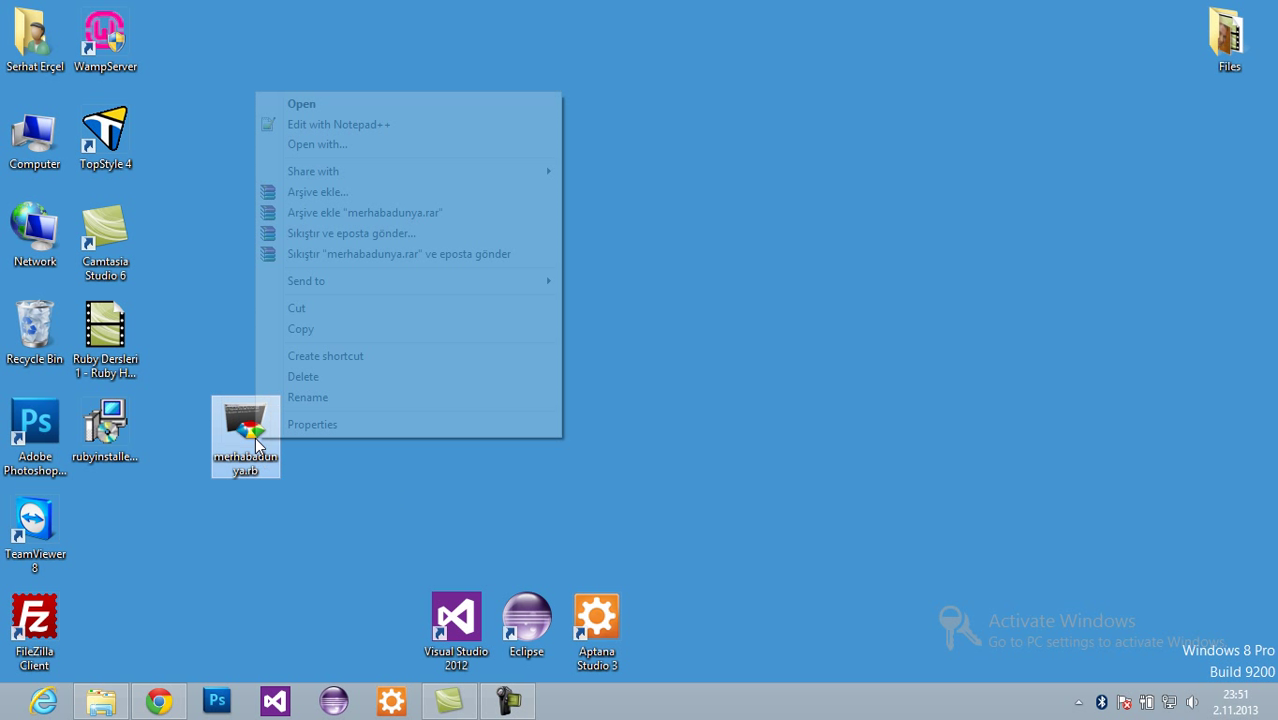
click(330, 124)
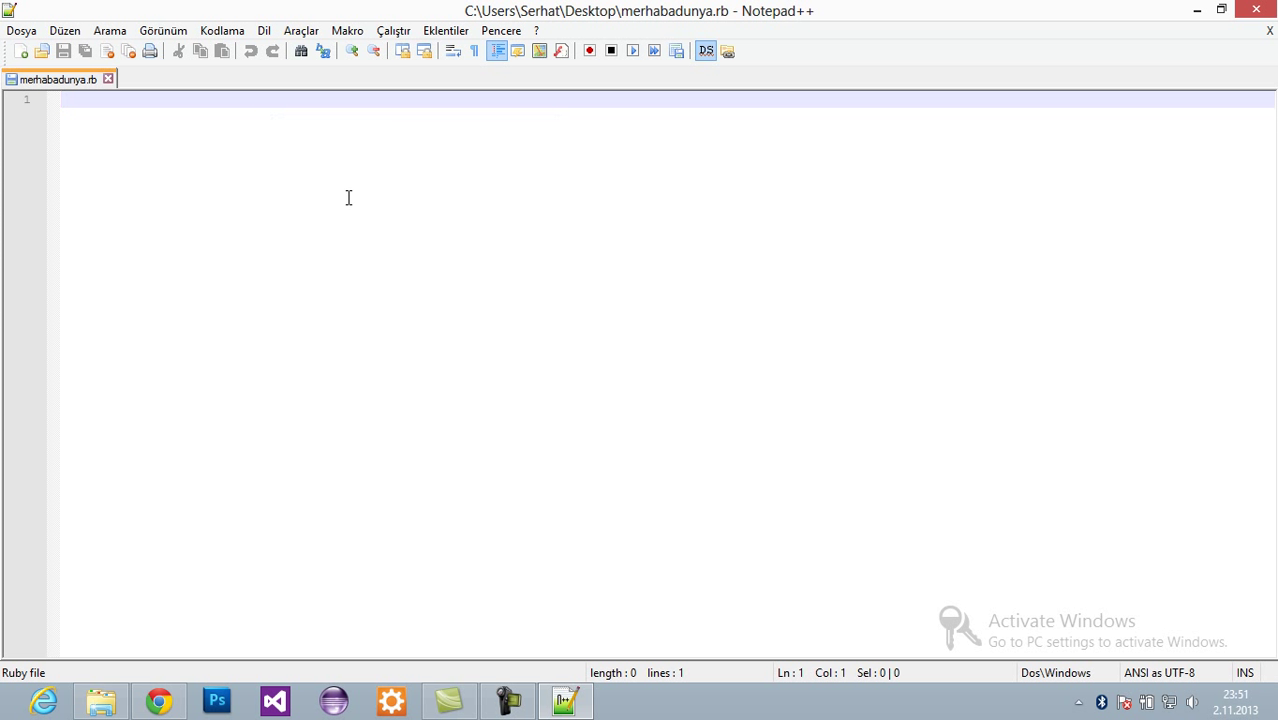
text(put)
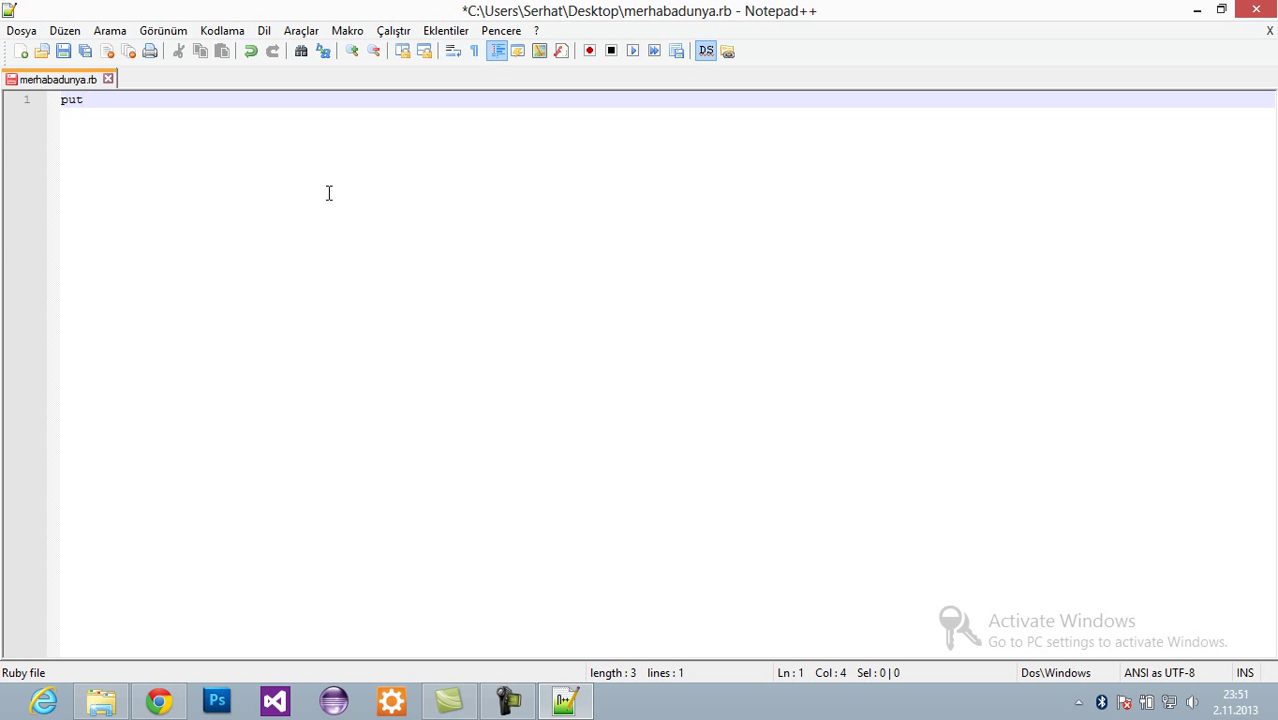
text(s "Hello )
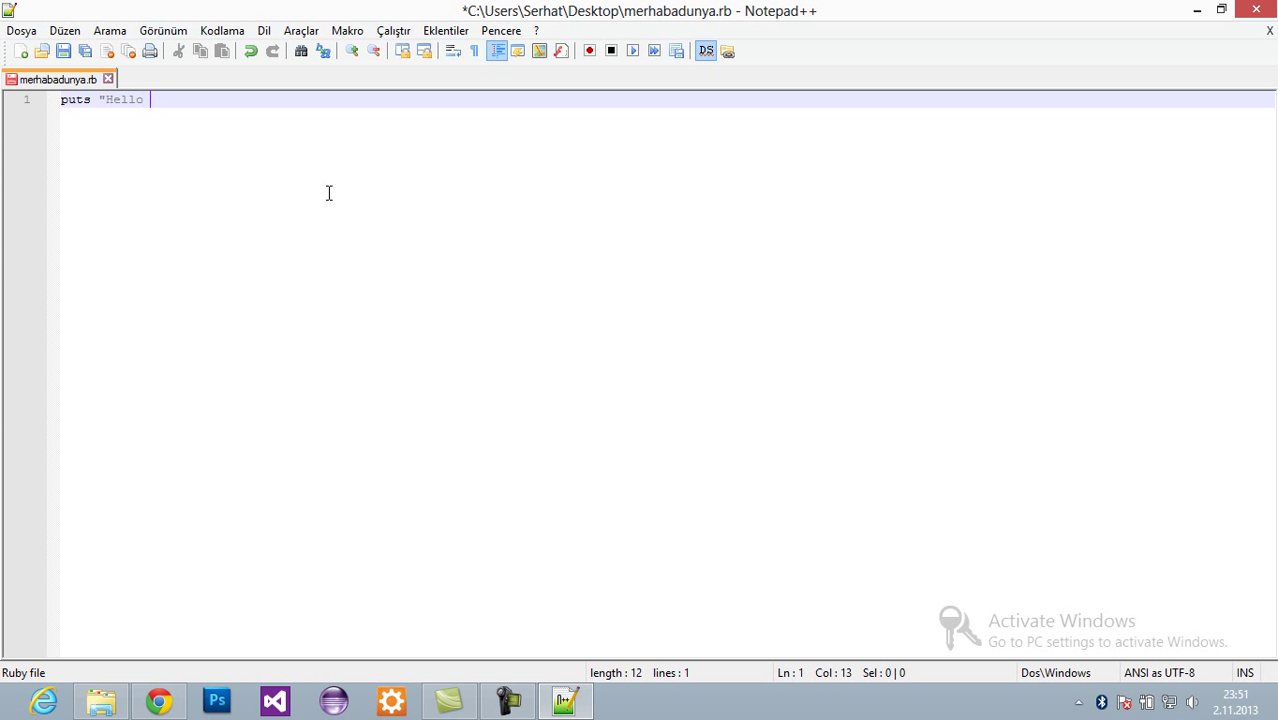
text(World")
Step: Review the puts statement and save the merhabadunya.rb script
click(83, 100)
double_click(83, 100)
click(95, 101)
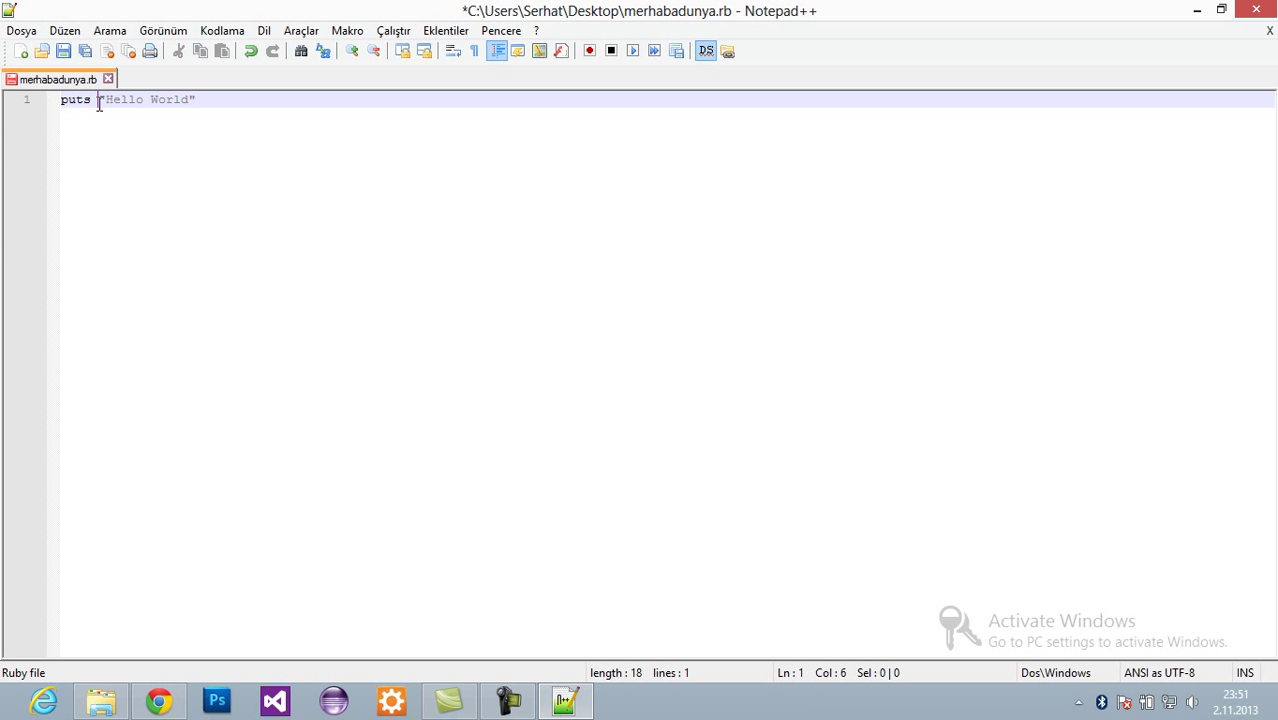
drag(61, 101, 211, 103)
click(237, 103)
key(ctrl+s)
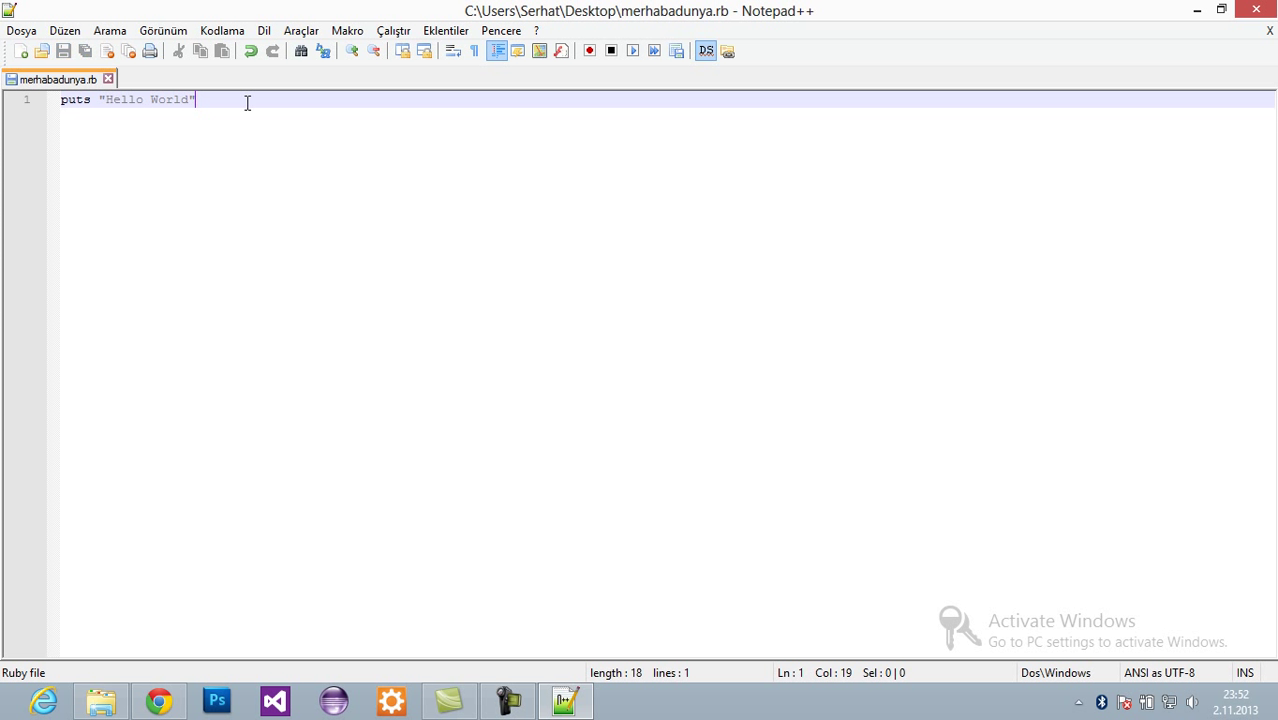
Step: Close the Notepad++ editor and open a Command Prompt window by running cmd
click(1254, 12)
drag(245, 430, 145, 508)
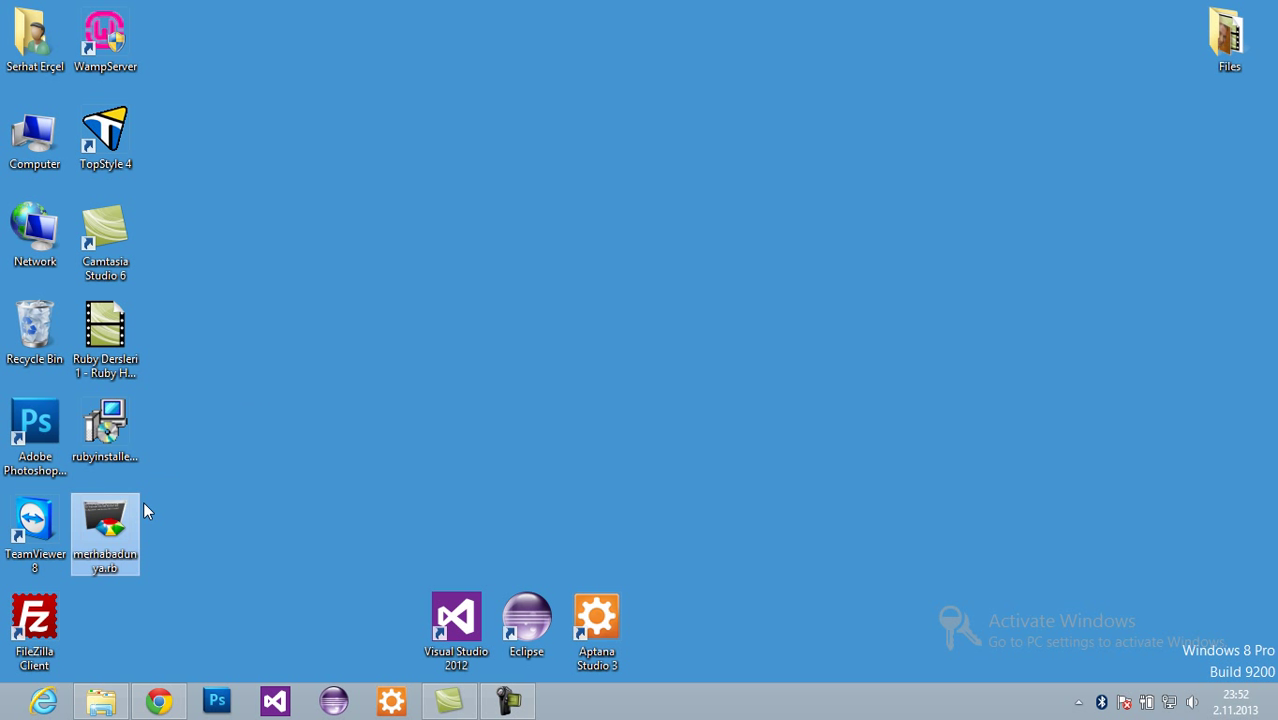
key(Up)
key(Up)
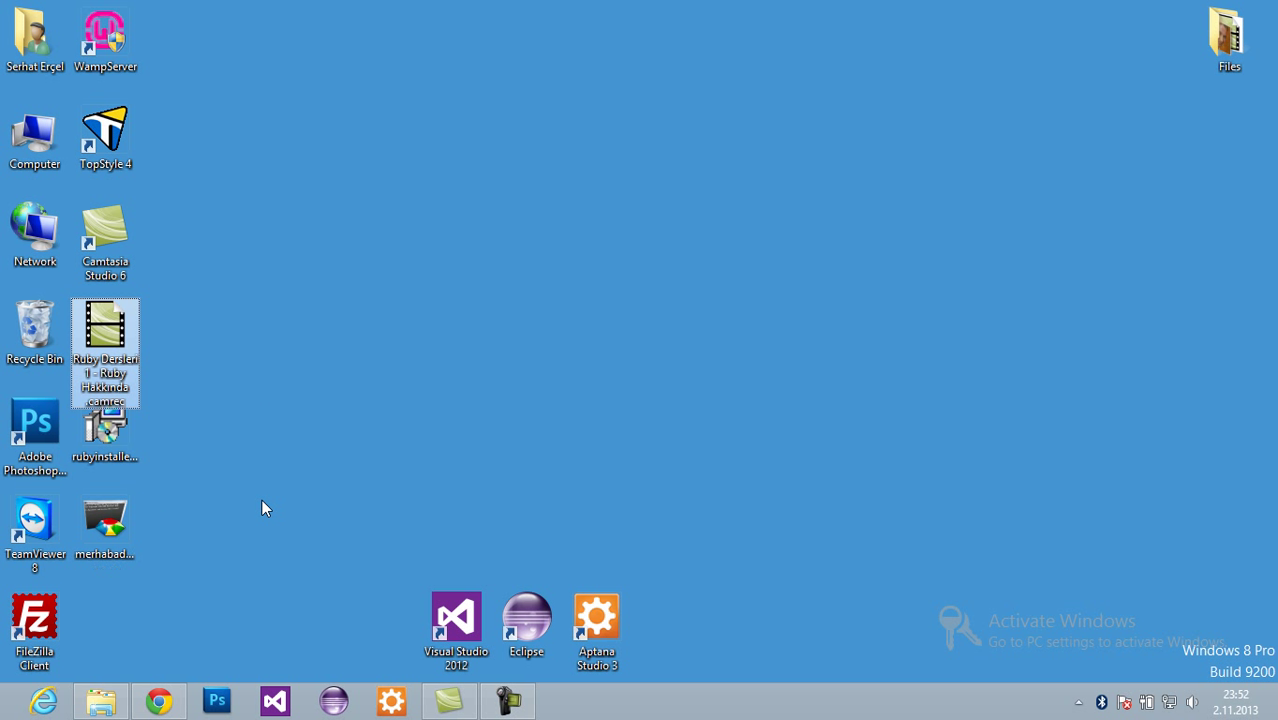
key(super+r)
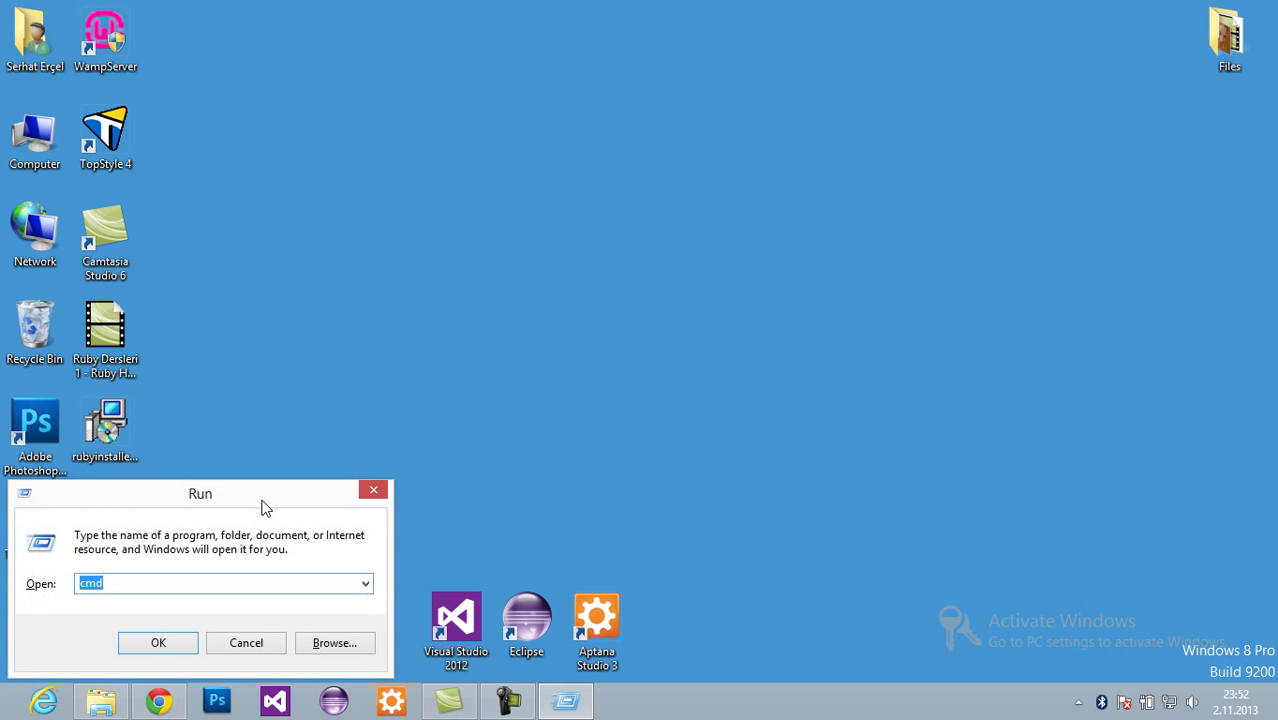
key(Return)
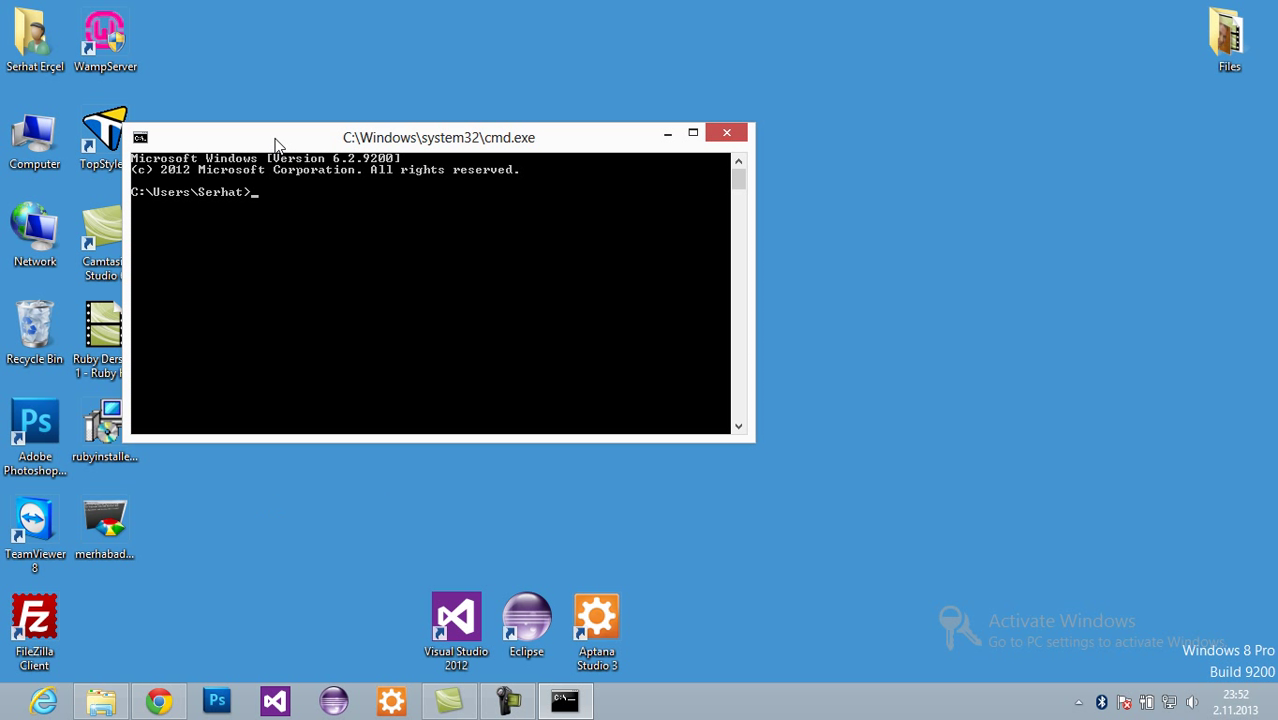
Step: Move the Command Prompt window clear of the desktop icons and change to the desktop folder with cd Desktop
drag(278, 145, 513, 140)
text(cd De)
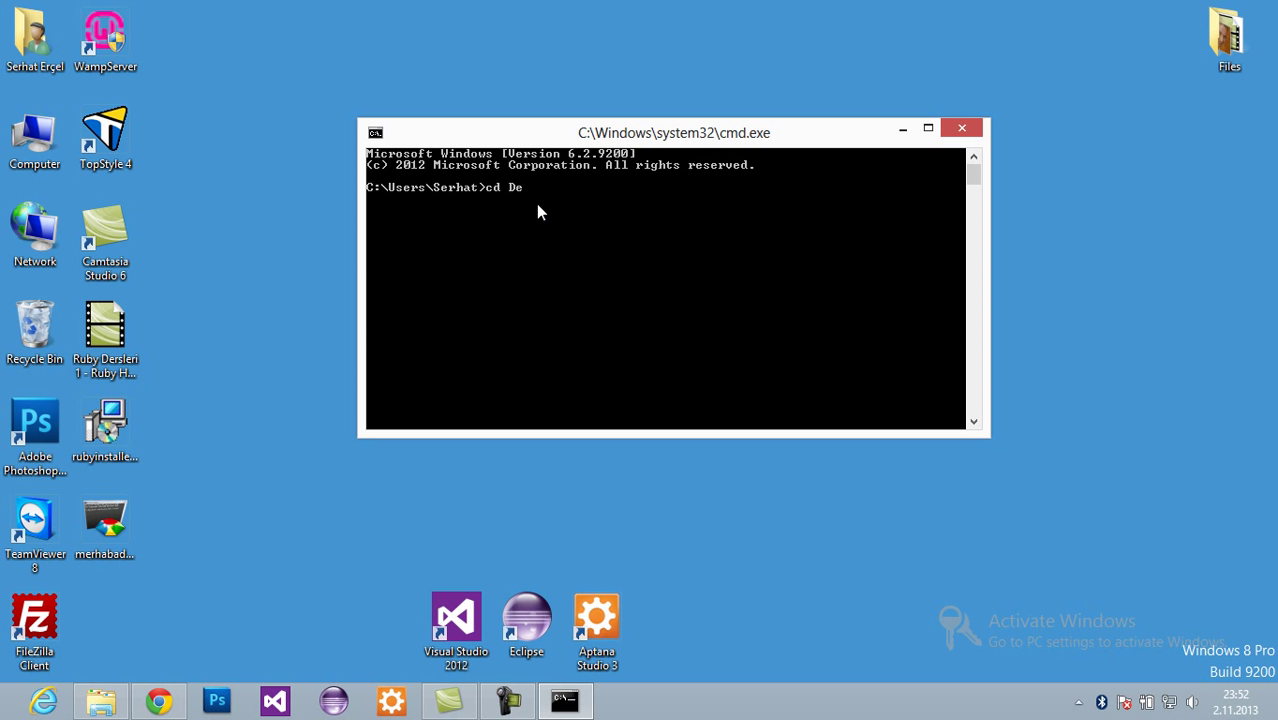
text(op)
key(Return)
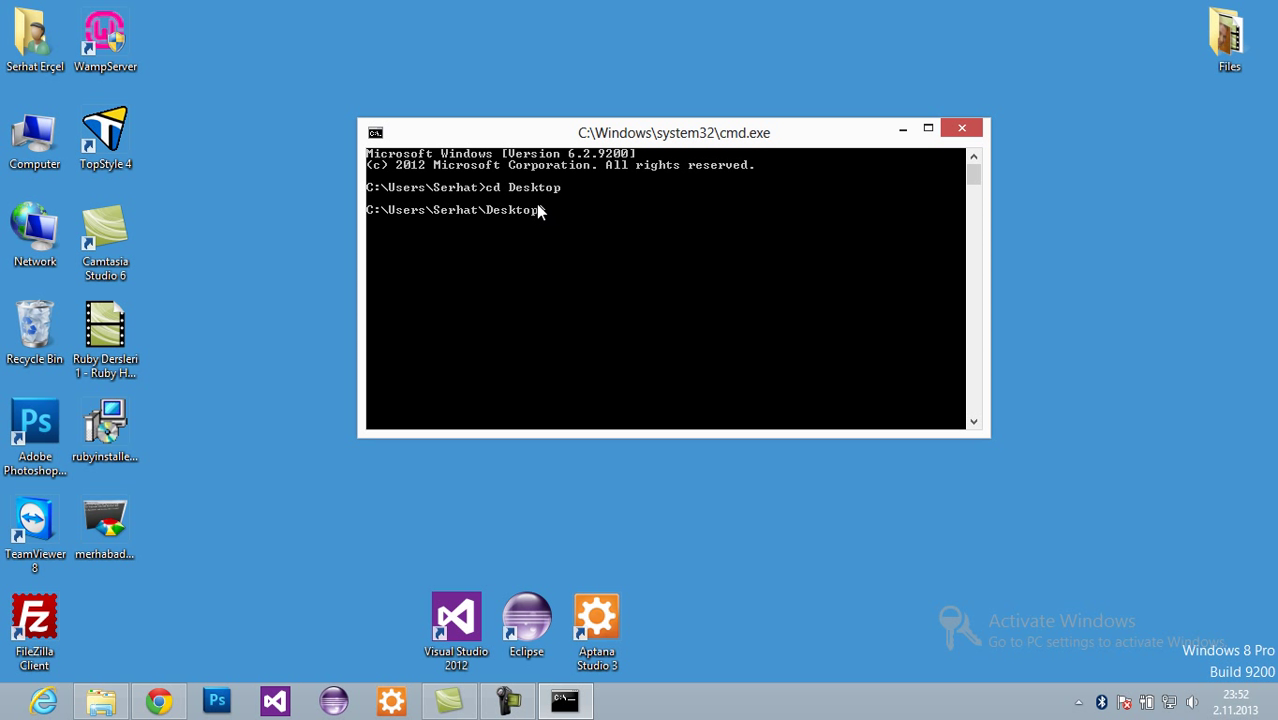
Step: List the desktop folder's files with dir on a cleared console, and clear the listing with cls
text(cls)
key(Return)
text(dir)
key(Return)
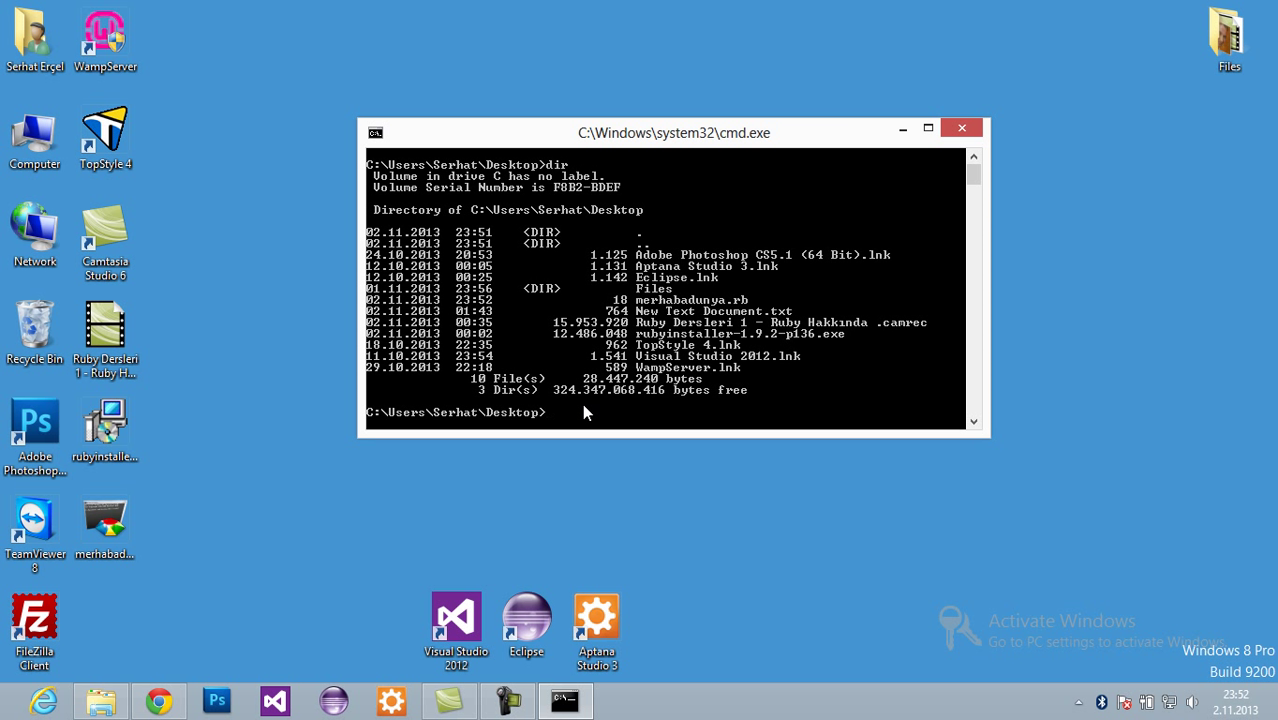
text(cls)
key(Return)
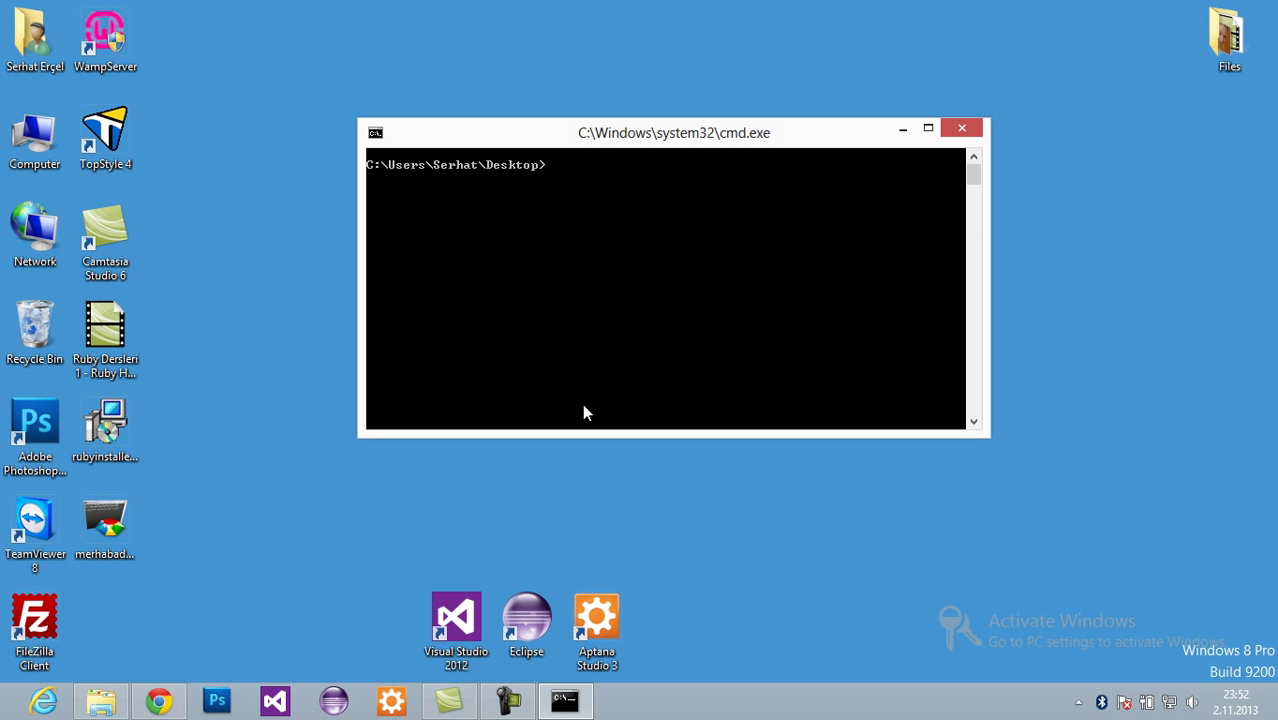